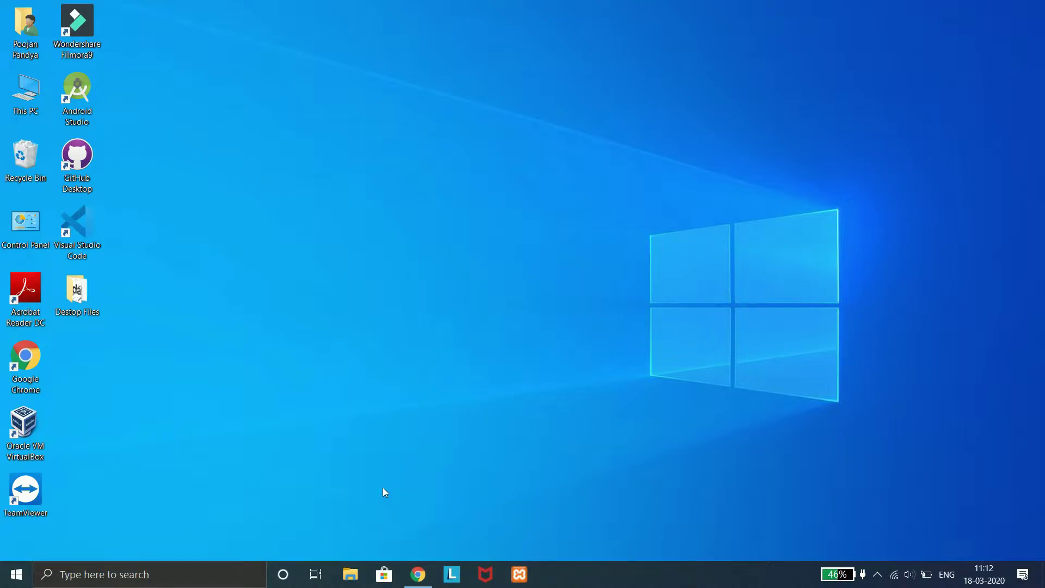
double_click(35, 349)
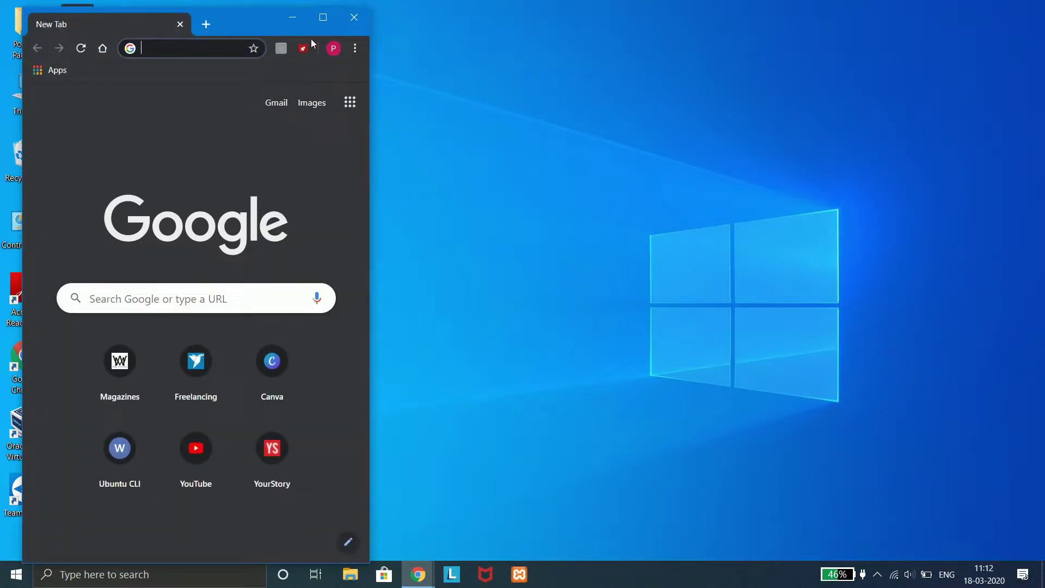
click(328, 14)
text(www)
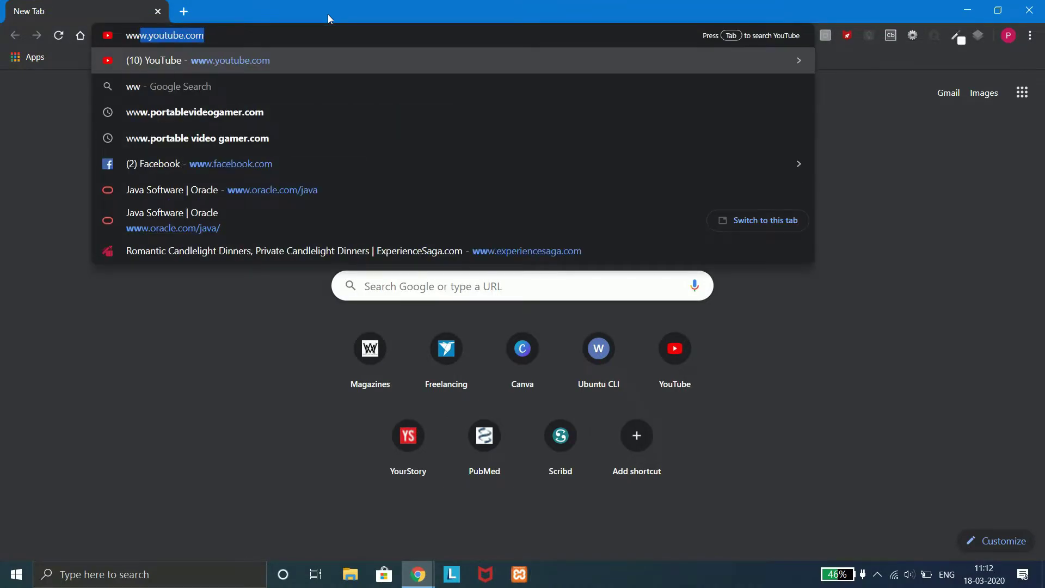
text(.or)
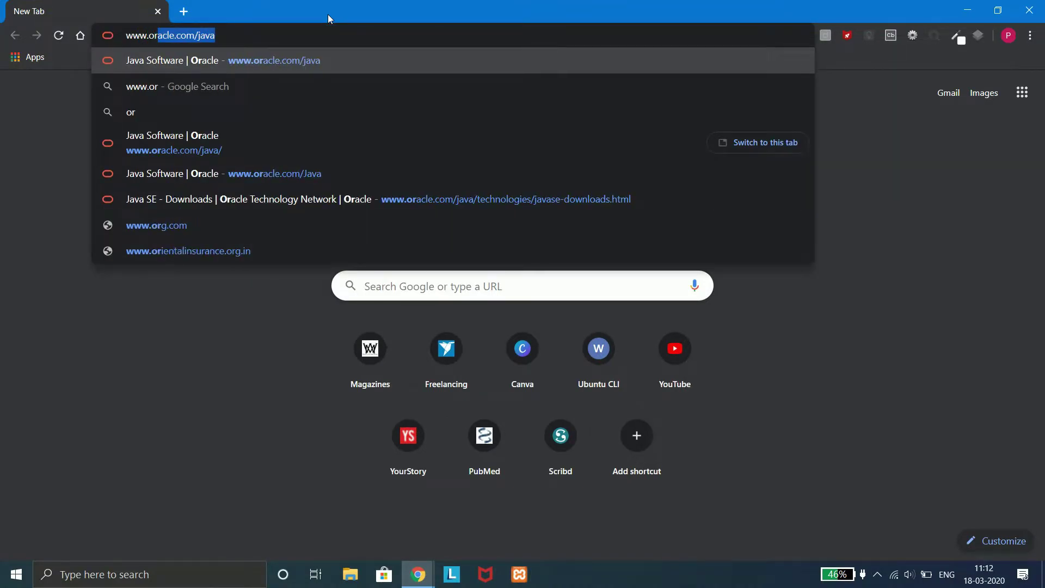
text(acle.com/jav)
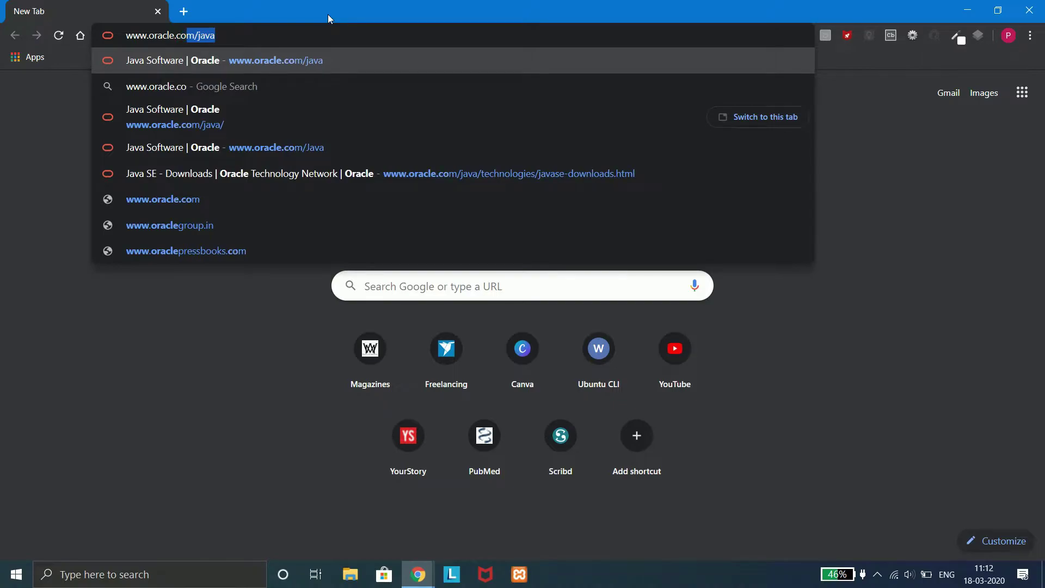
text(a/)
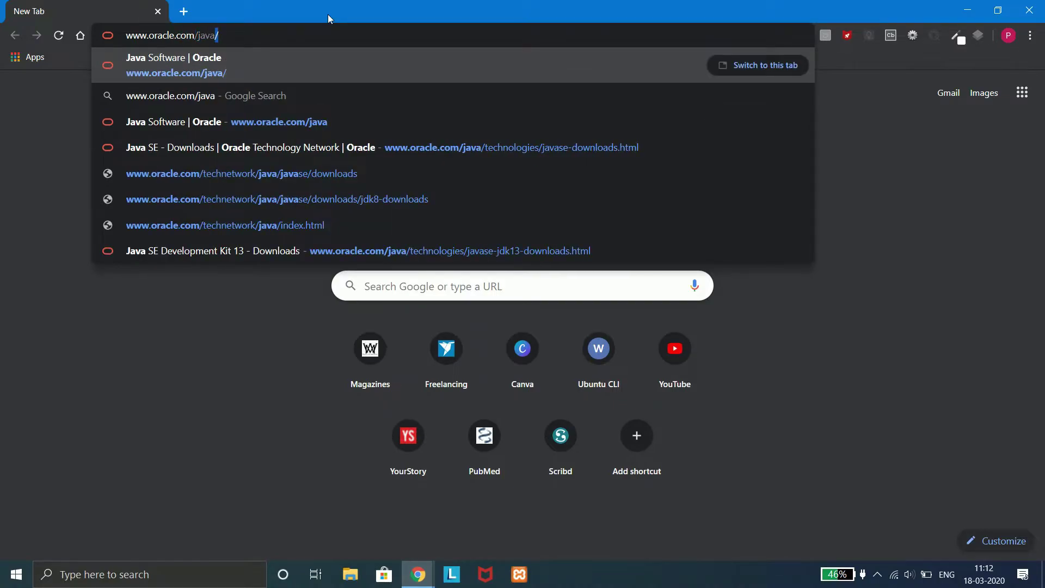
key(Return)
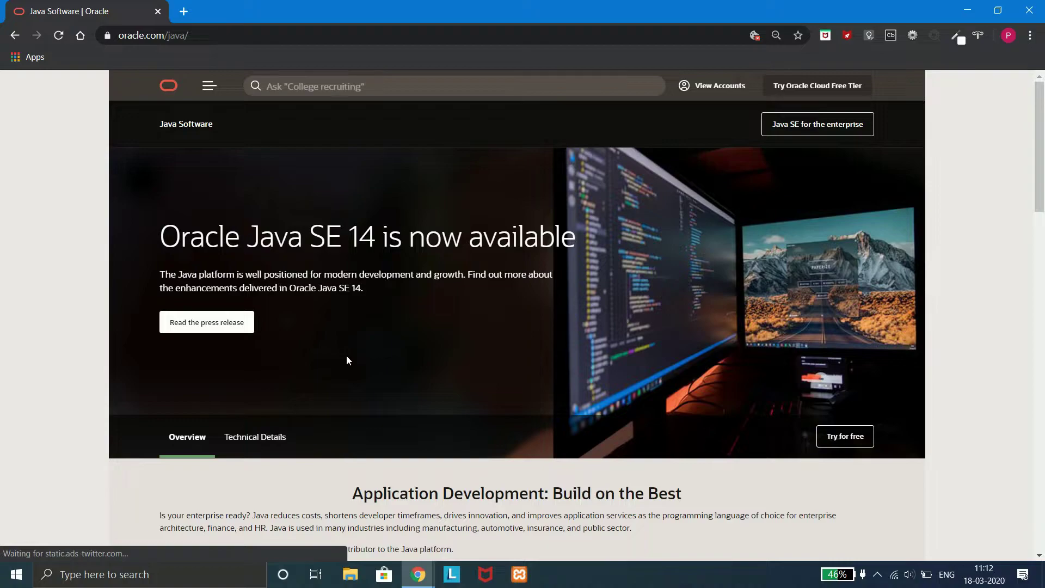
Go to the Java SE Downloads page from the Java SE 14 download card and open the JDK download page for Java SE 13.
scroll(346, 355, down, 5)
scroll(346, 359, down, 10)
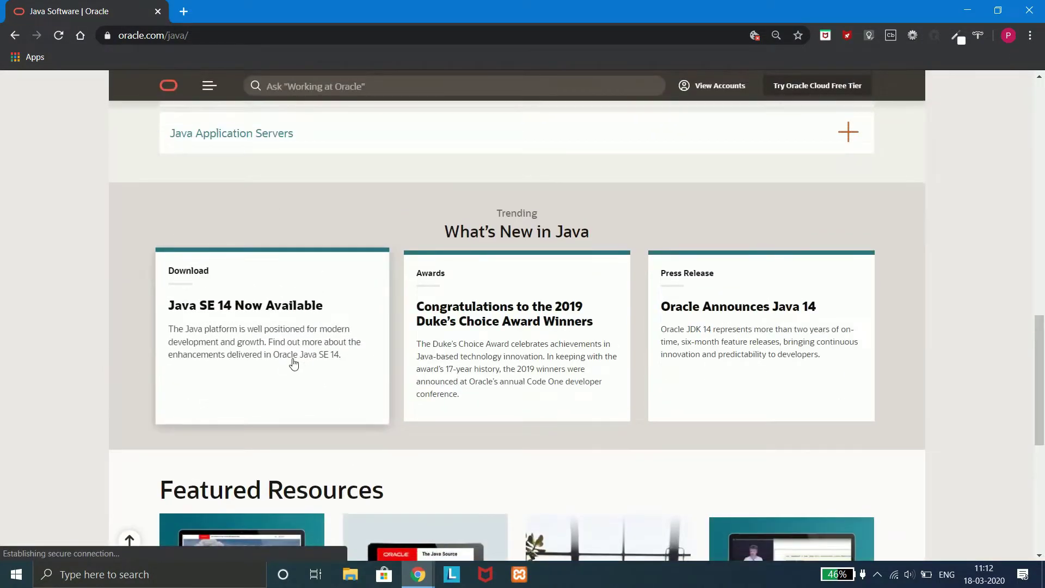
click(294, 364)
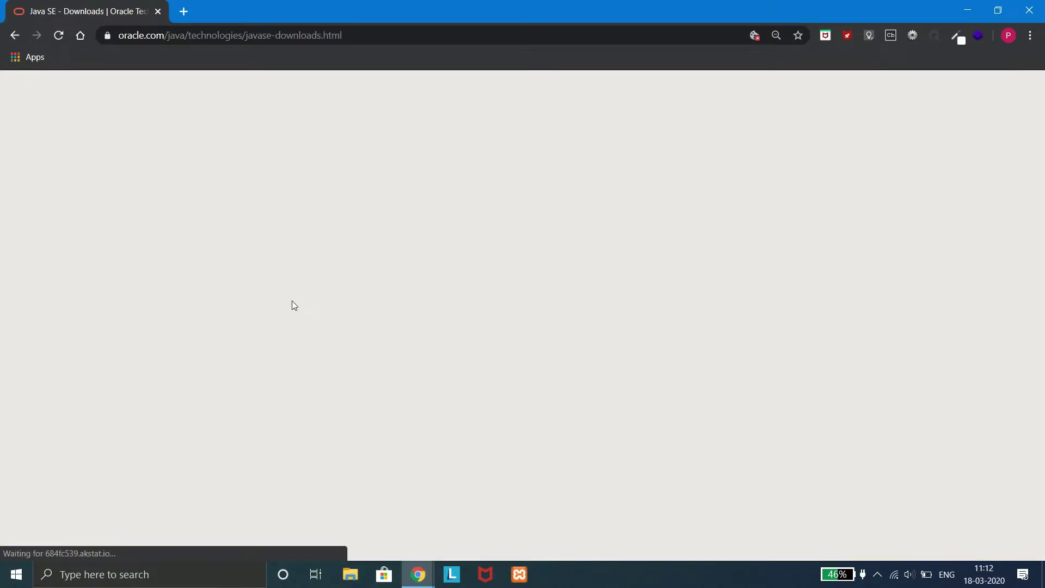
scroll(385, 318, down, 2)
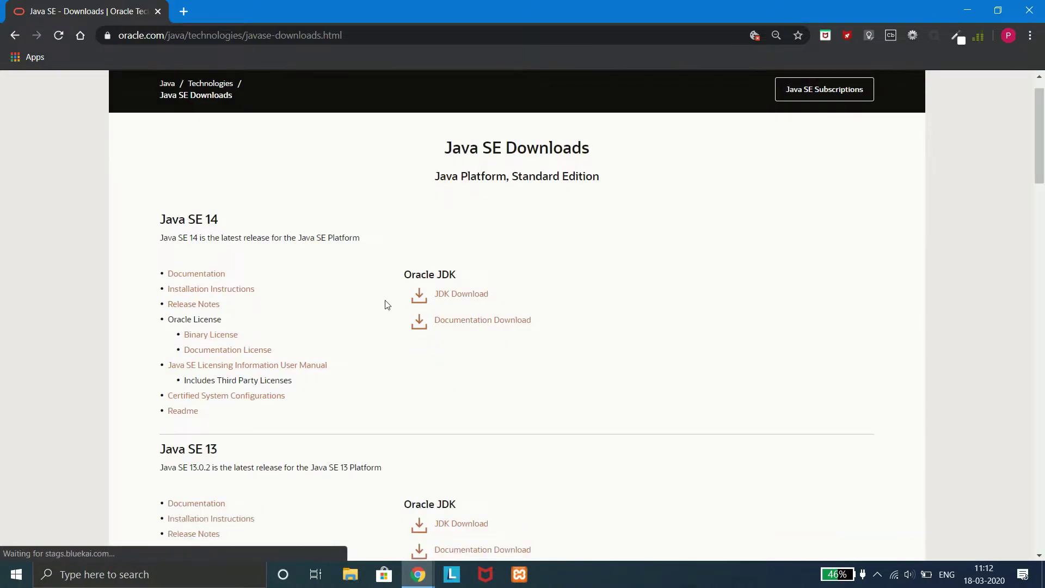
scroll(450, 243, down, 1)
scroll(446, 268, up, 1)
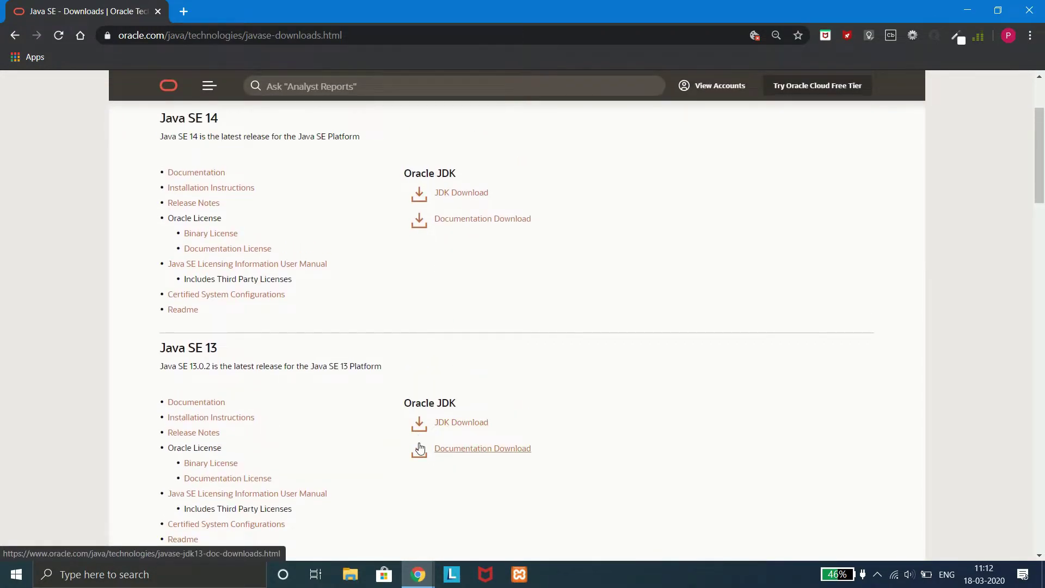
click(458, 427)
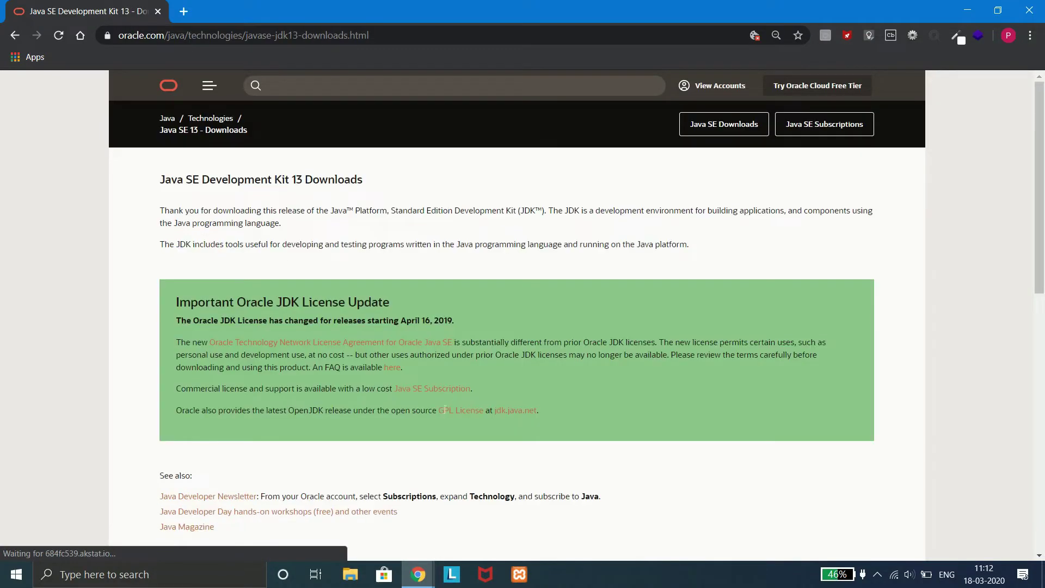
Accept the Oracle license agreement and download the Windows x64 installer jdk-13.0.2_windows-x64_bin.exe to the Desktop.
scroll(493, 361, down, 7)
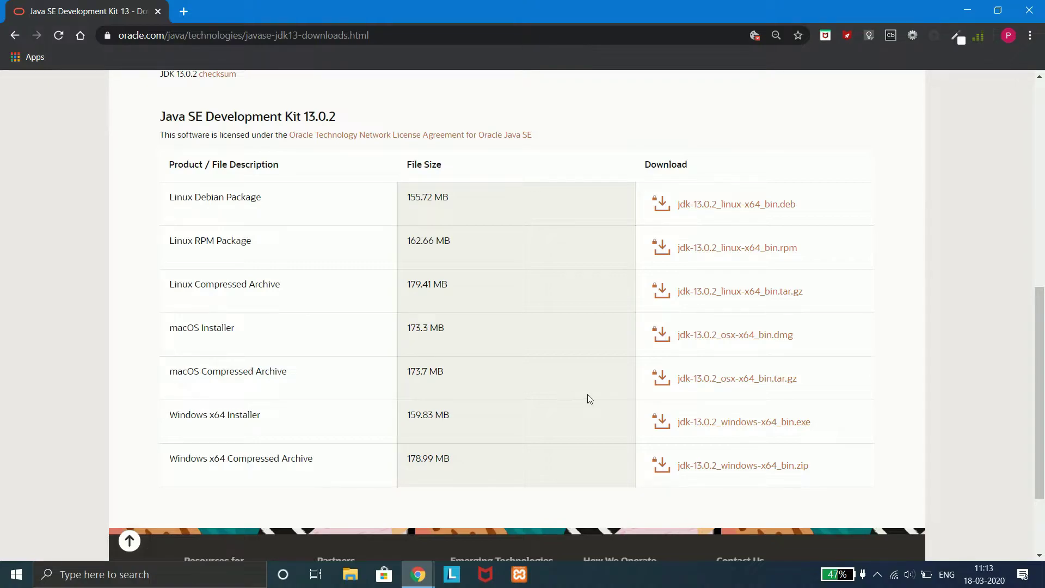
click(744, 424)
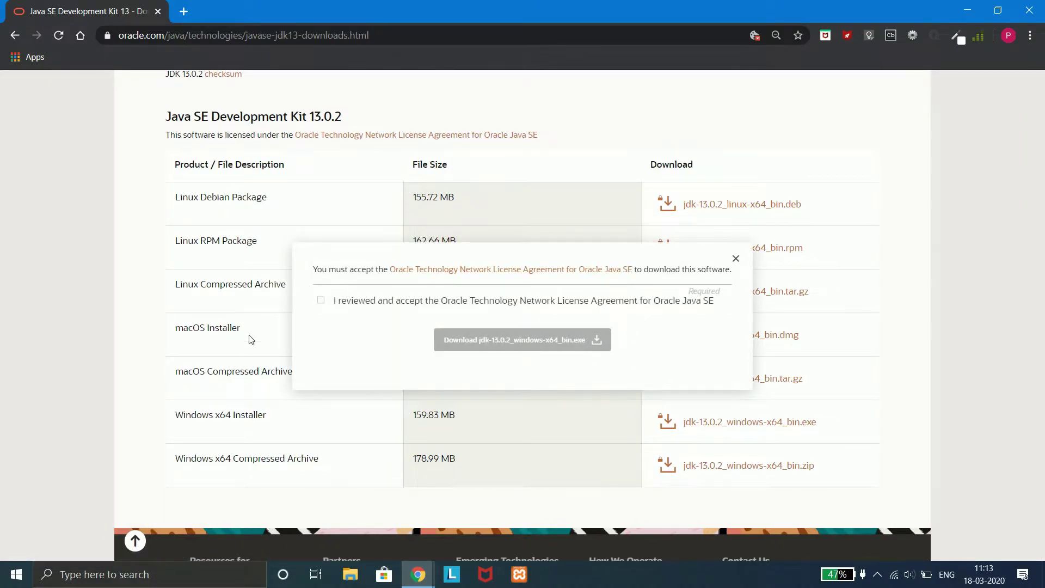
click(320, 301)
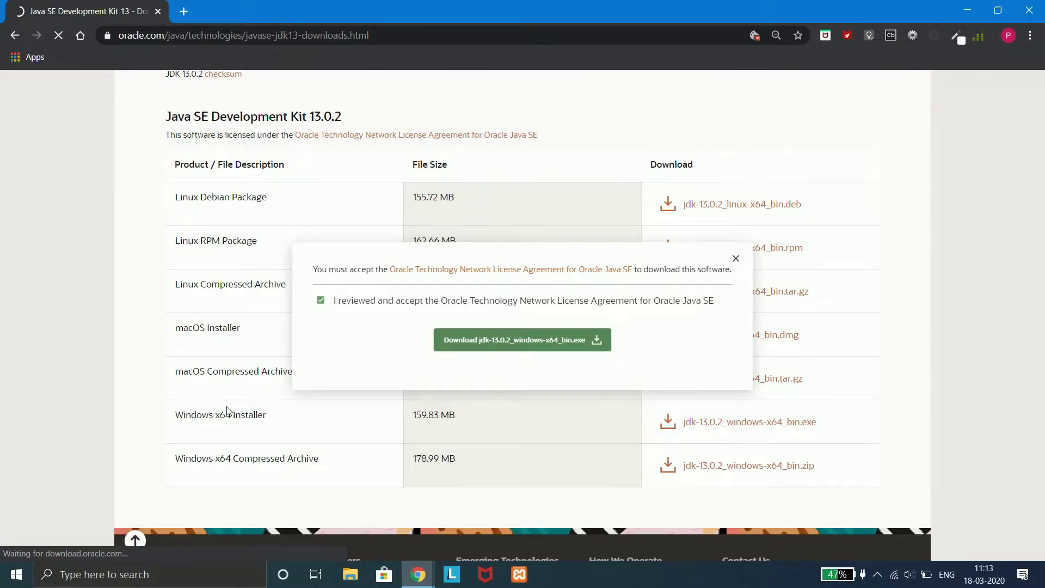
key(ctrl+plus)
key(ctrl+plus)
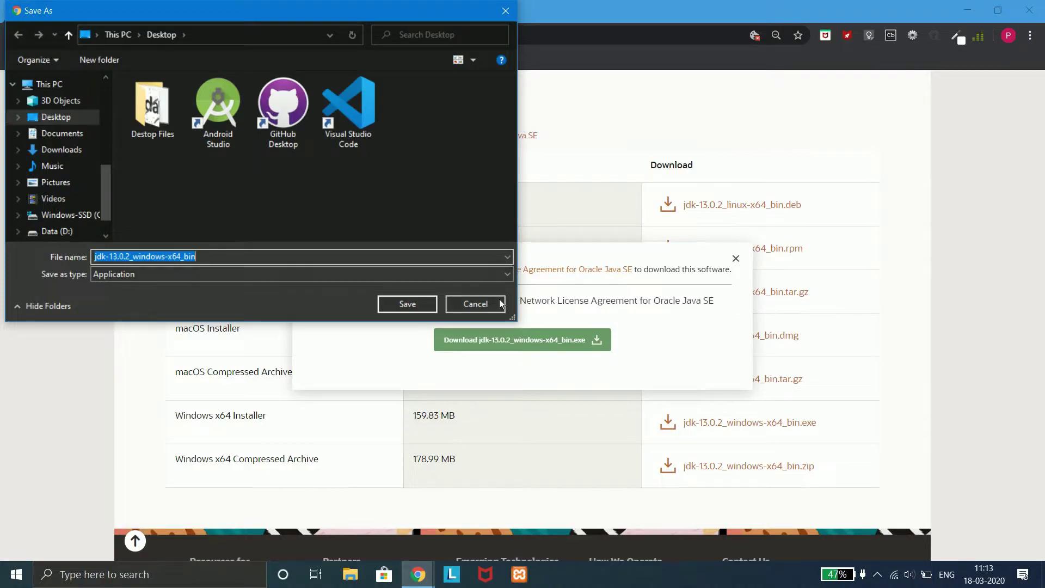
click(422, 300)
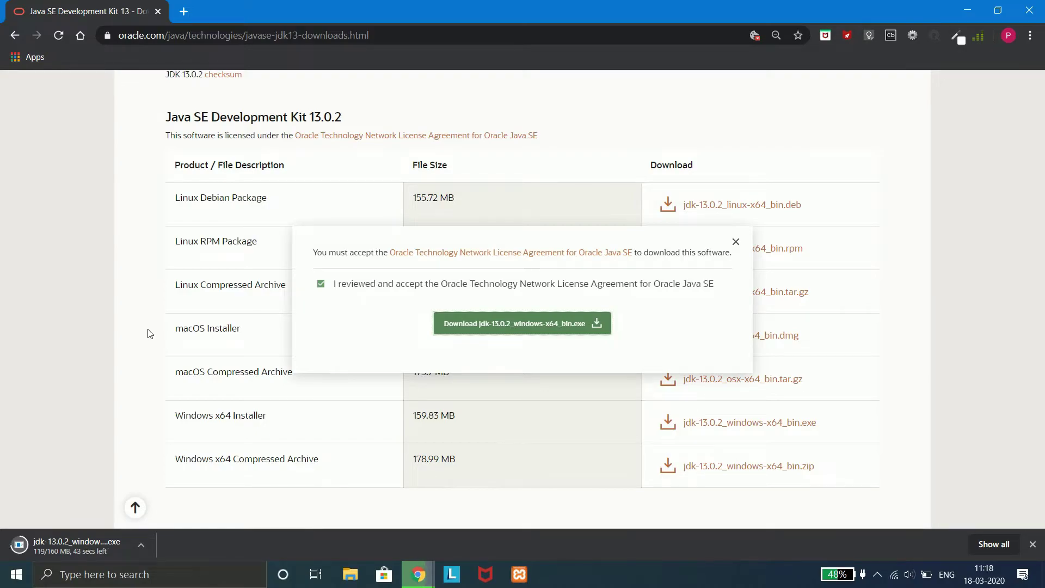
click(89, 323)
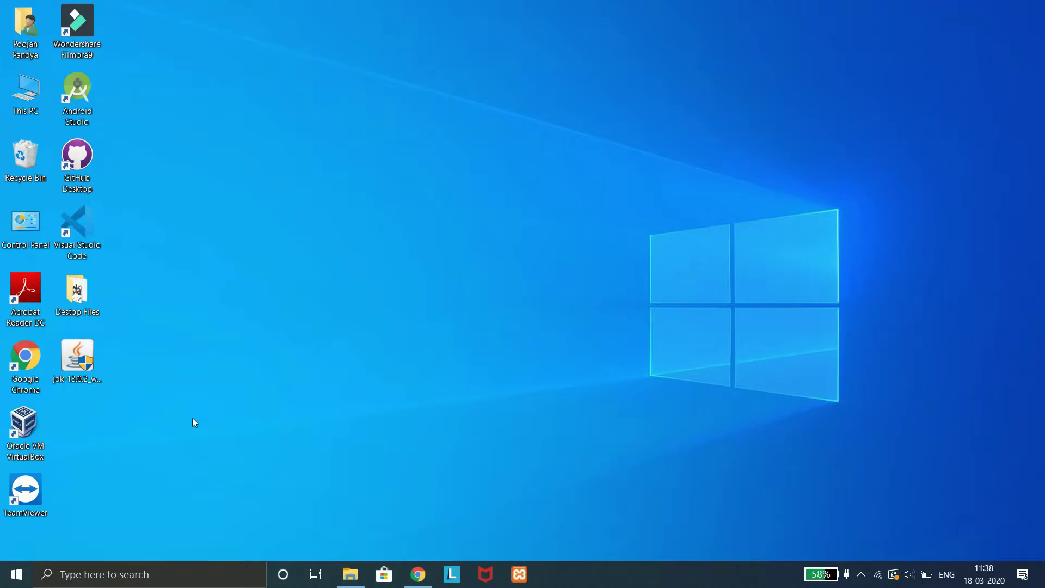
Run the downloaded JDK 13.0.2 installer from the desktop and complete the installation in the default folder C:\Program Files\Java\jdk-13.0.2\.
click(77, 355)
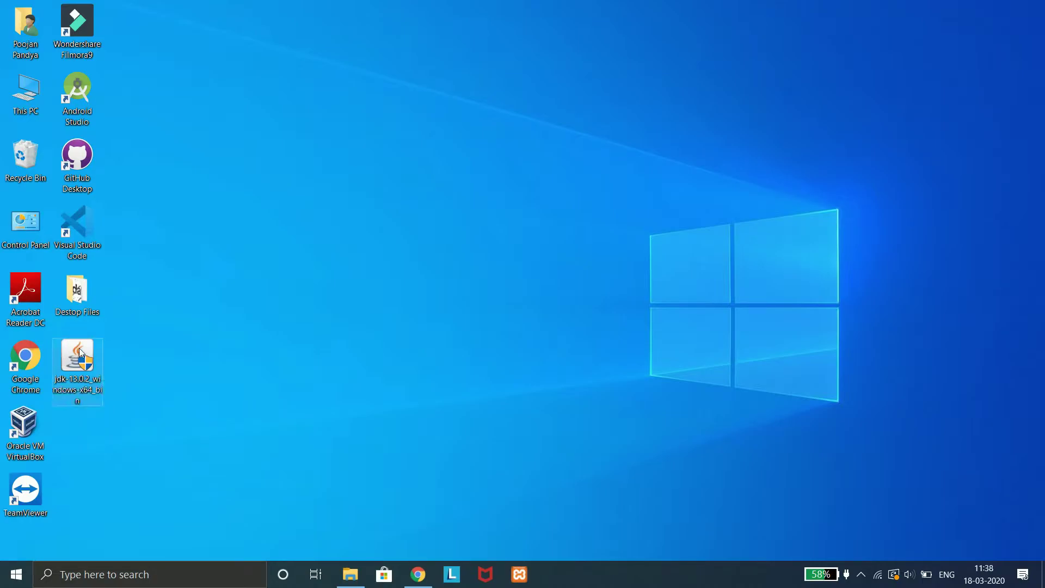
double_click(77, 375)
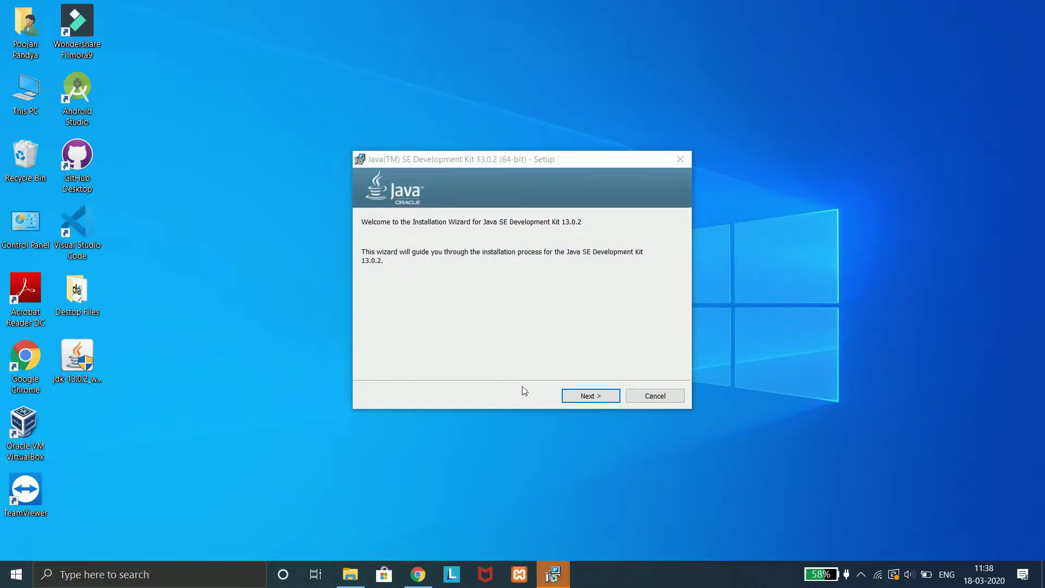
click(584, 398)
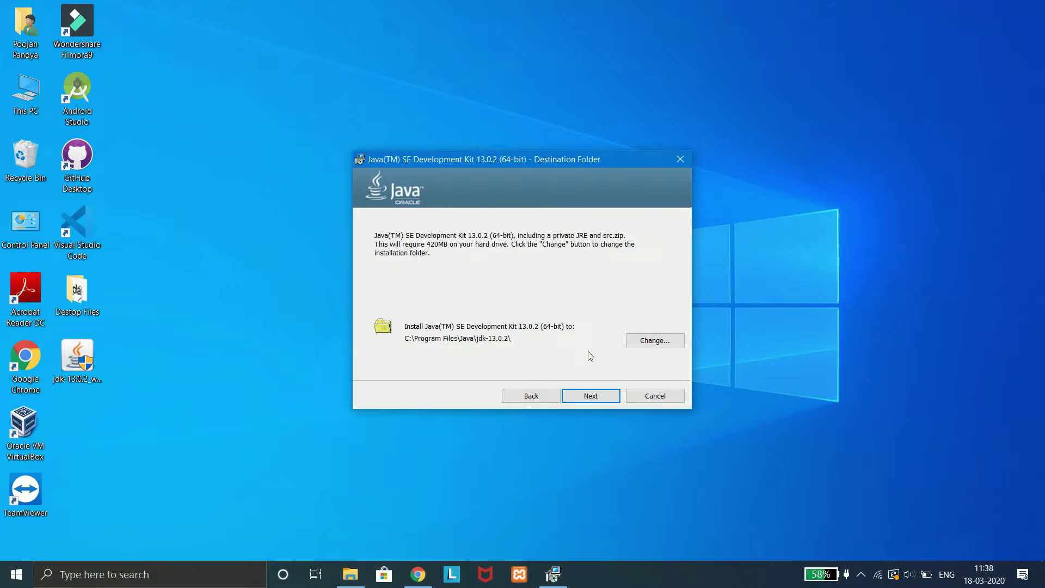
click(658, 342)
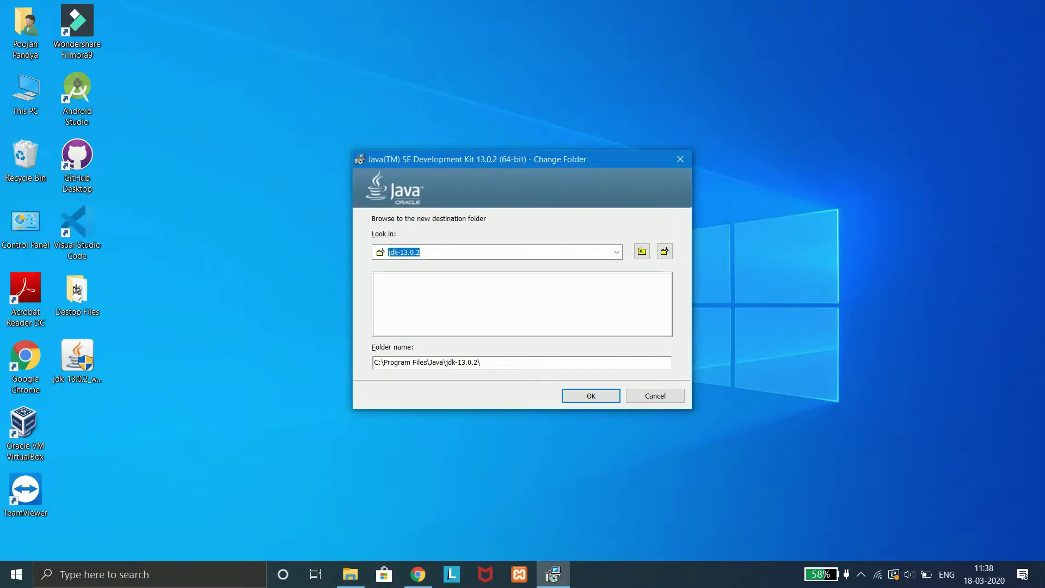
click(653, 396)
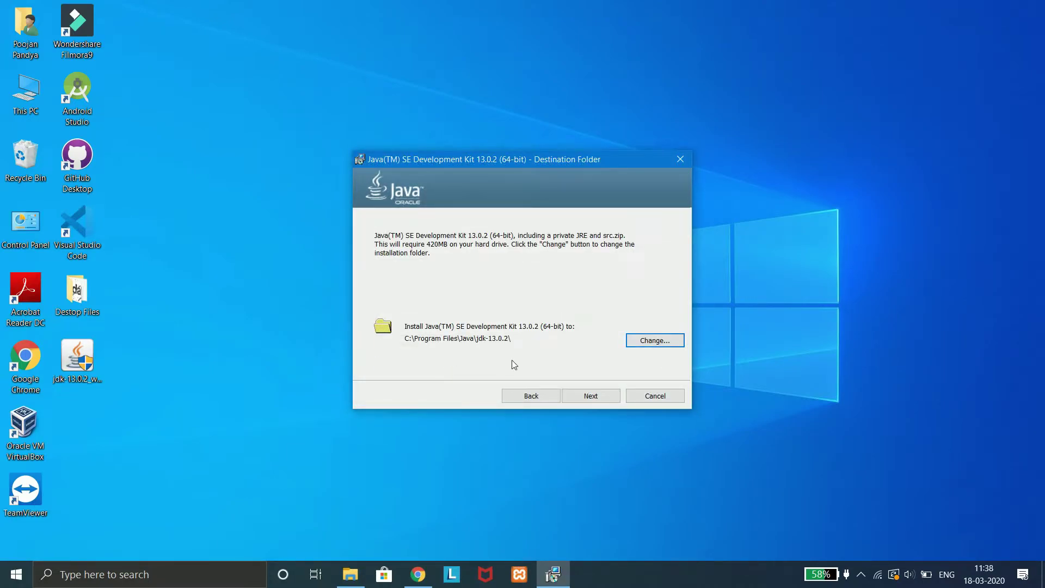
click(592, 401)
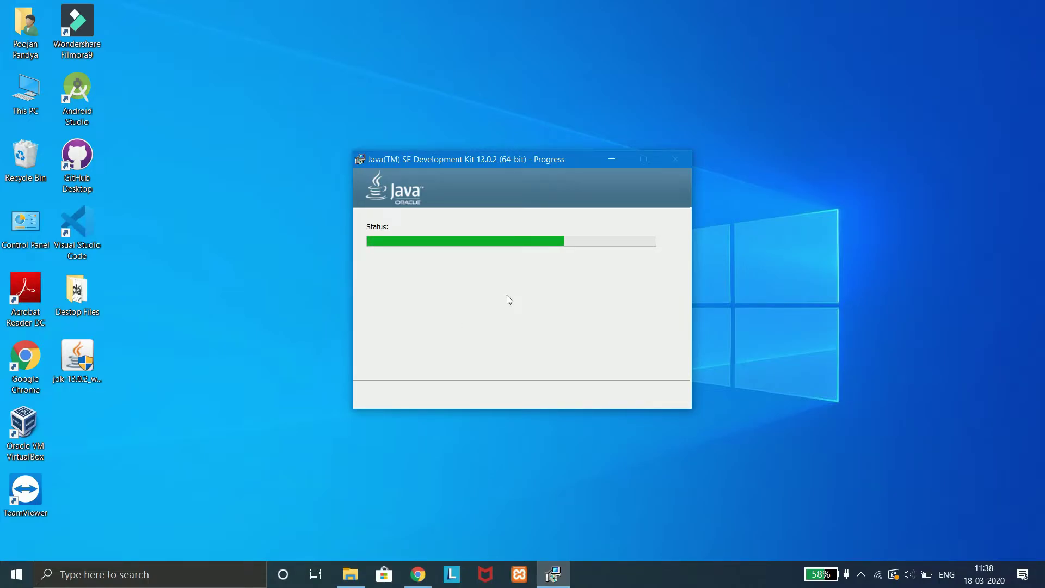
click(581, 400)
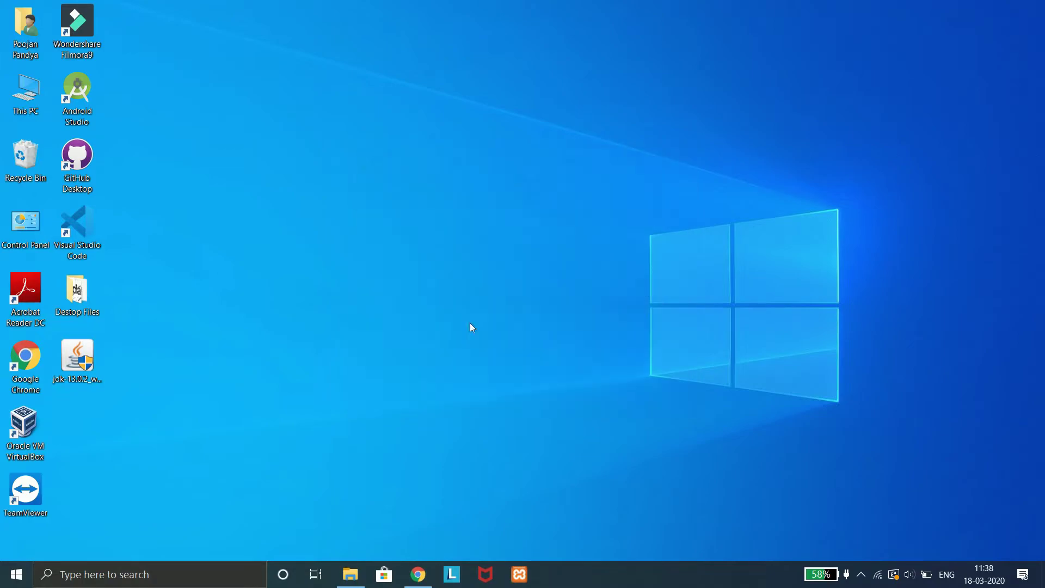
Browse in File Explorer to C:\Program Files\Java and select the jdk-13.0.2 folder.
double_click(33, 92)
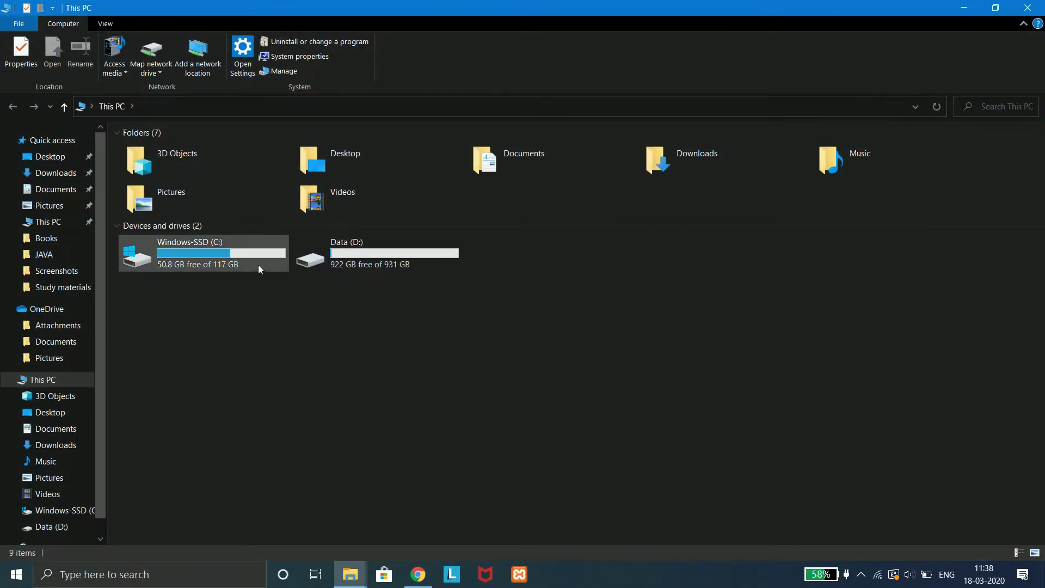
double_click(258, 264)
click(211, 211)
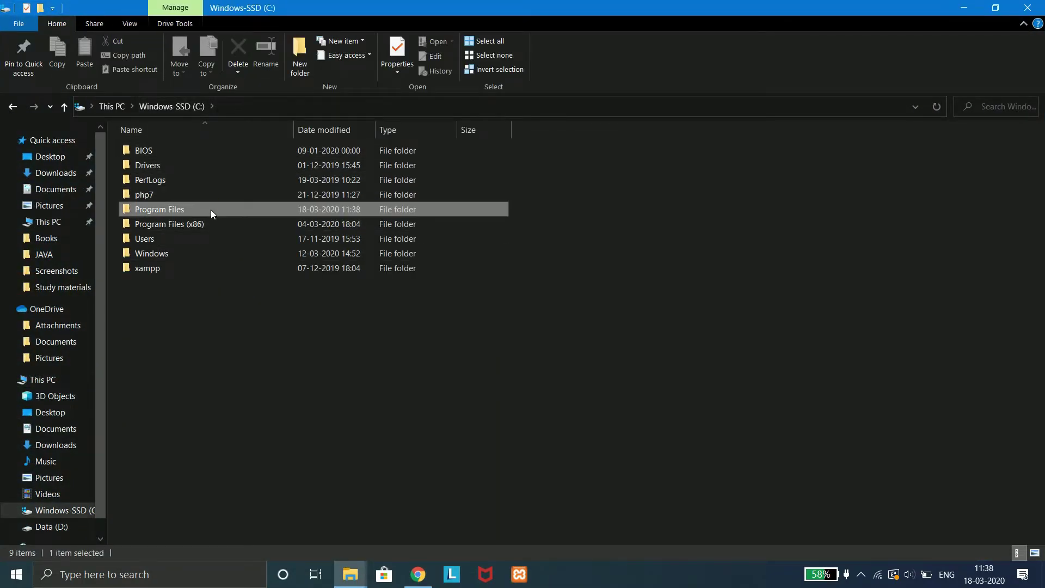
double_click(211, 212)
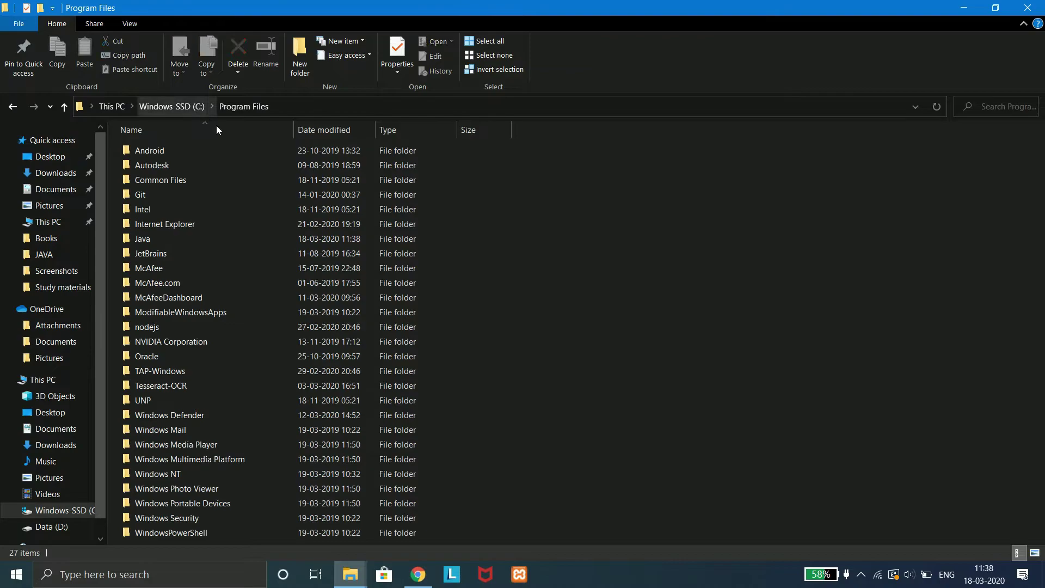
double_click(182, 247)
click(175, 151)
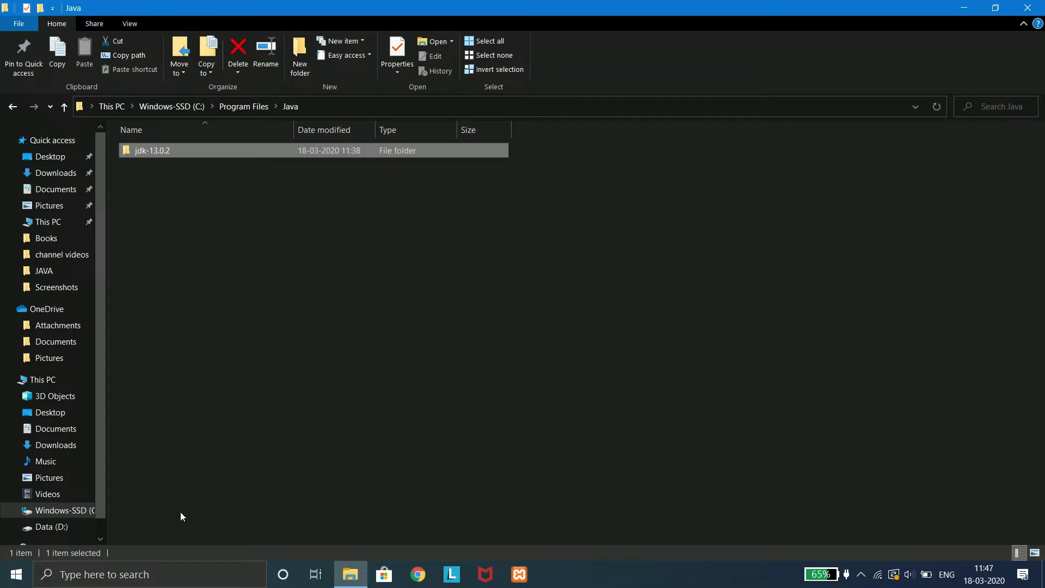
Open Control Panel in a maximized window and go to the System page under System and Security.
click(180, 575)
text(cont)
key(Return)
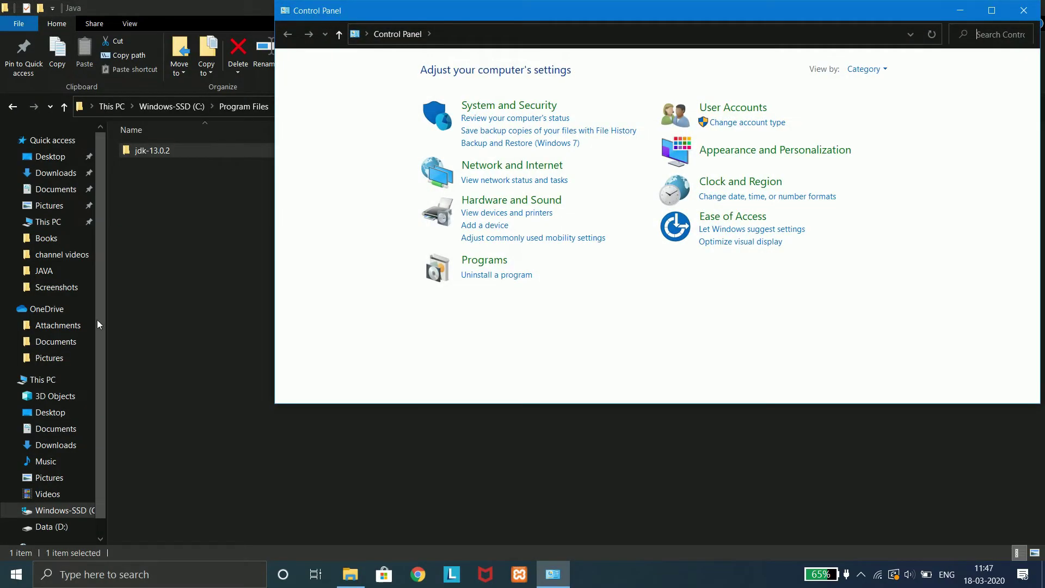
click(992, 11)
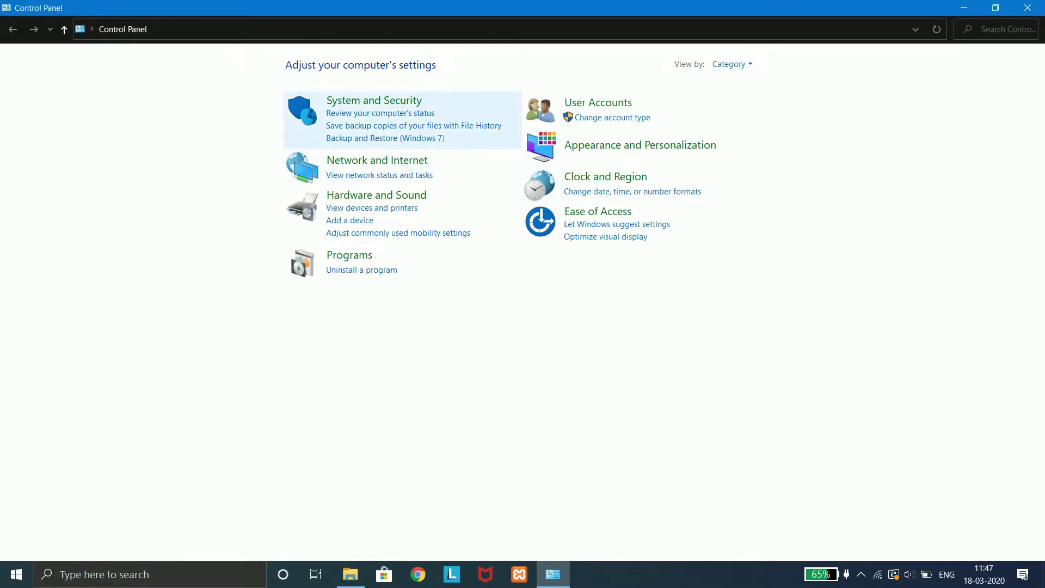
click(365, 101)
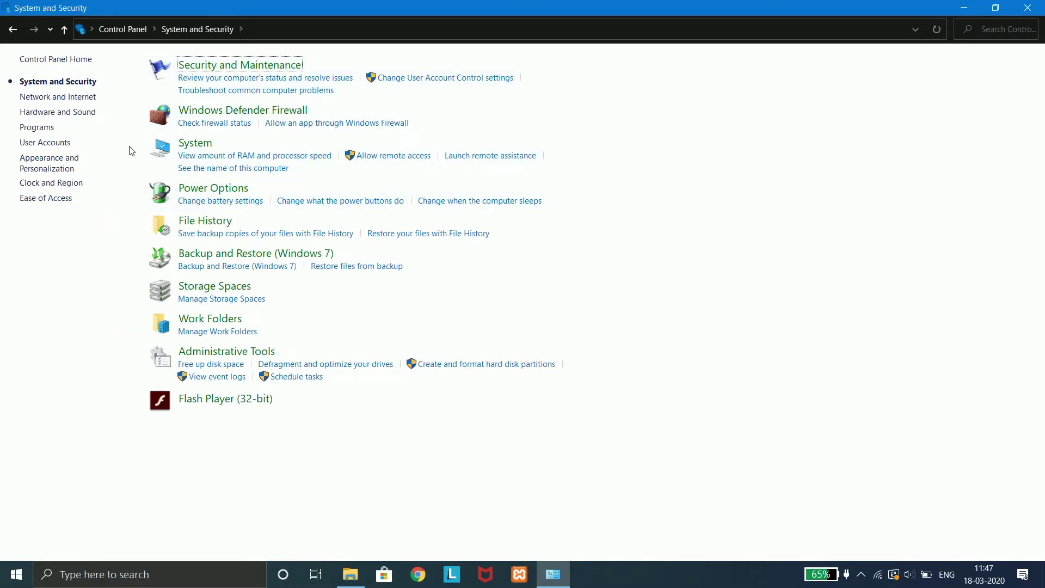
click(195, 142)
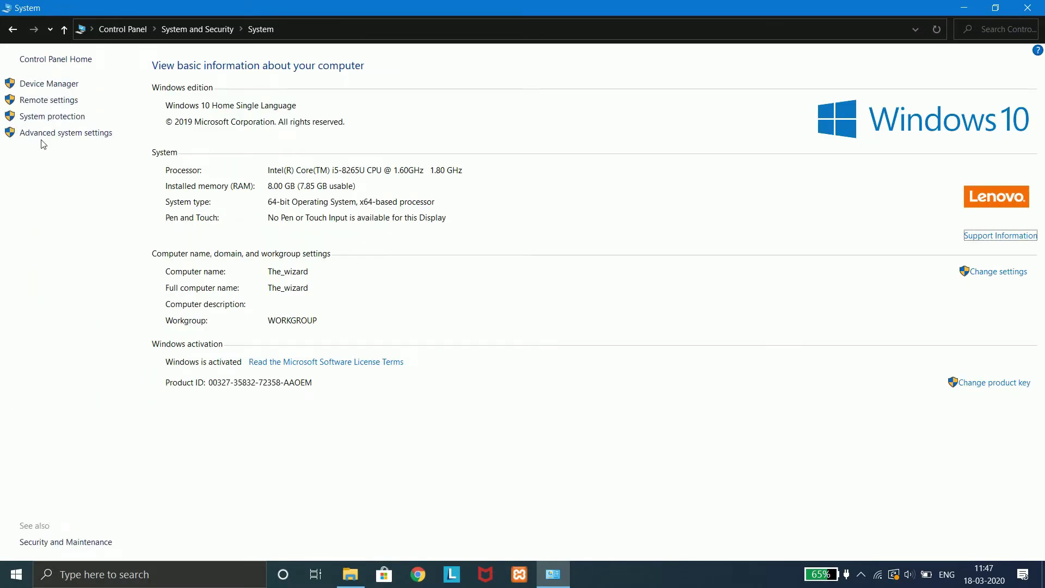
Open the advanced system settings and bring up the Environment Variables dialog.
click(45, 136)
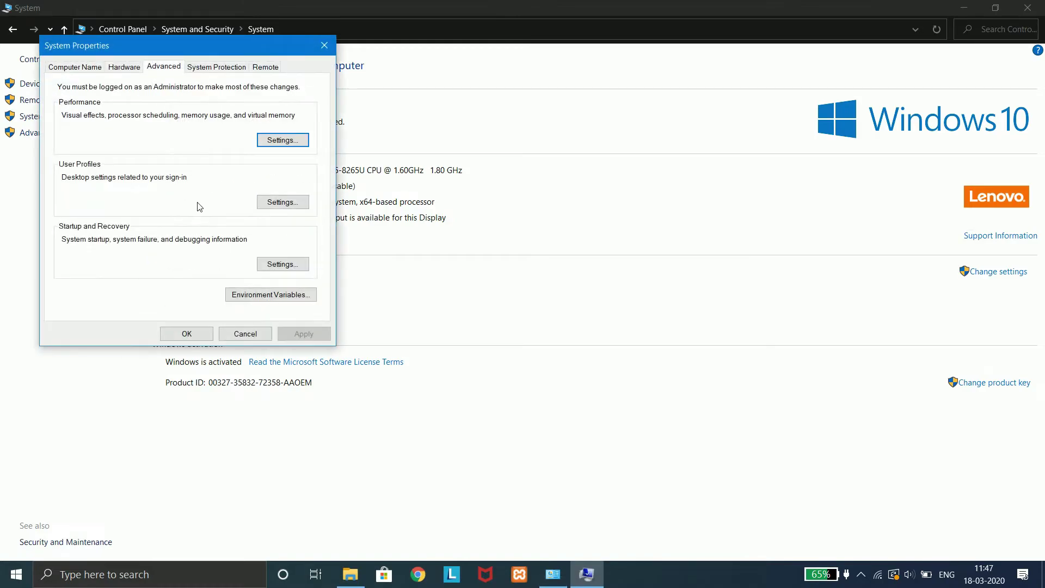
drag(152, 51, 329, 76)
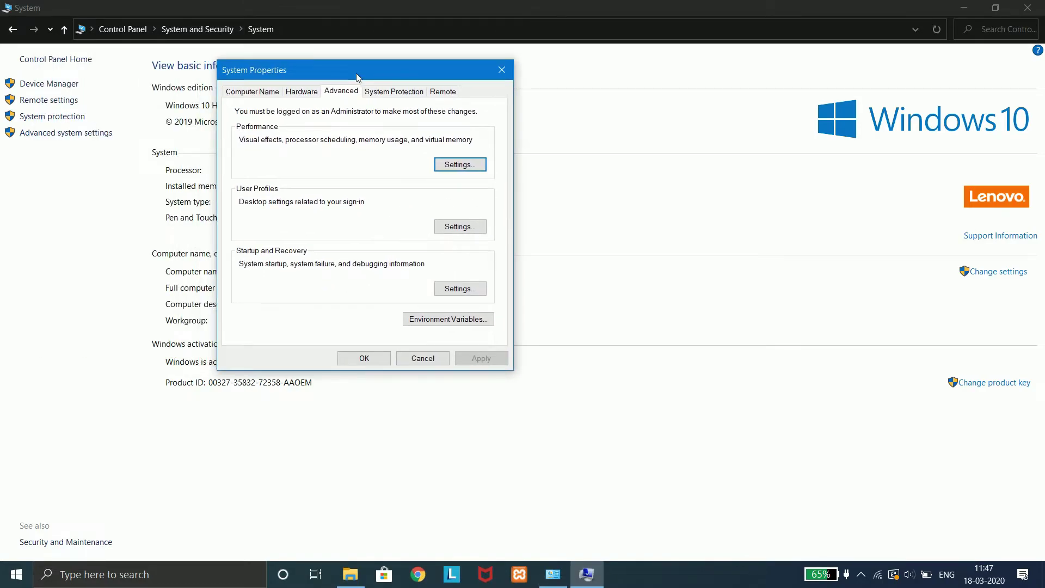
click(458, 319)
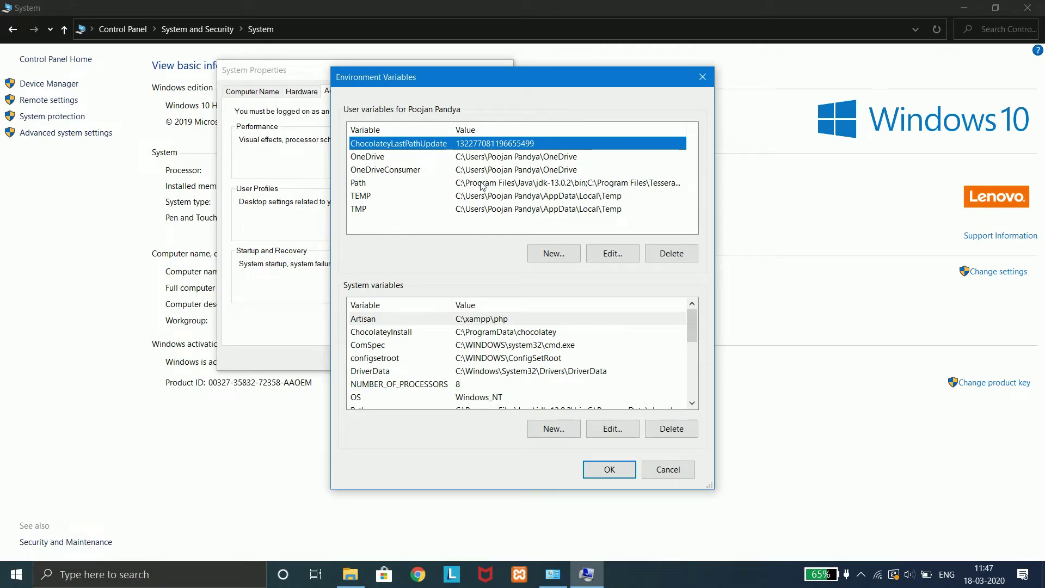
Open the user Path variable to examine its entries, then close it.
click(482, 184)
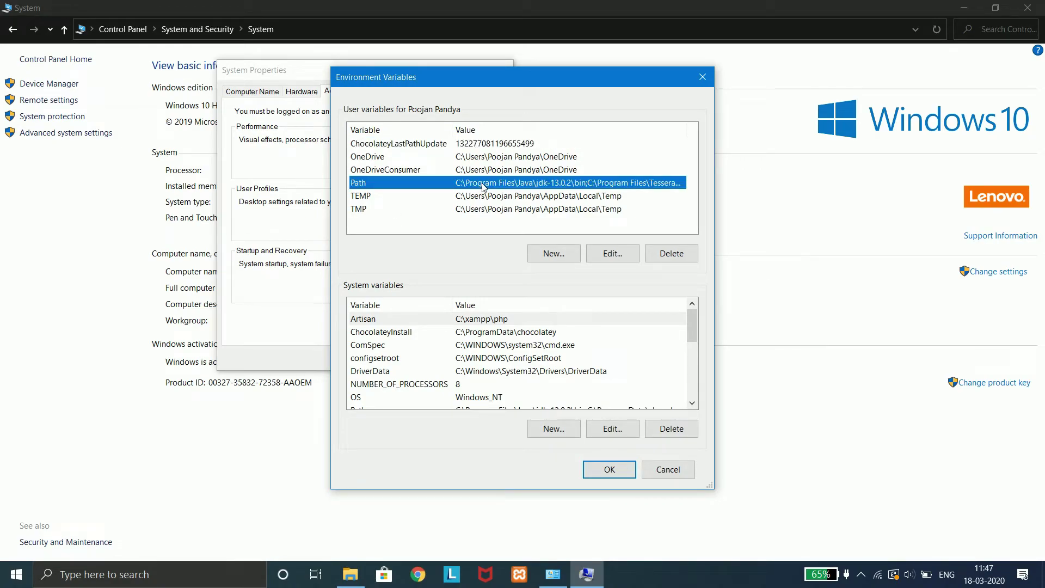
double_click(482, 184)
click(590, 437)
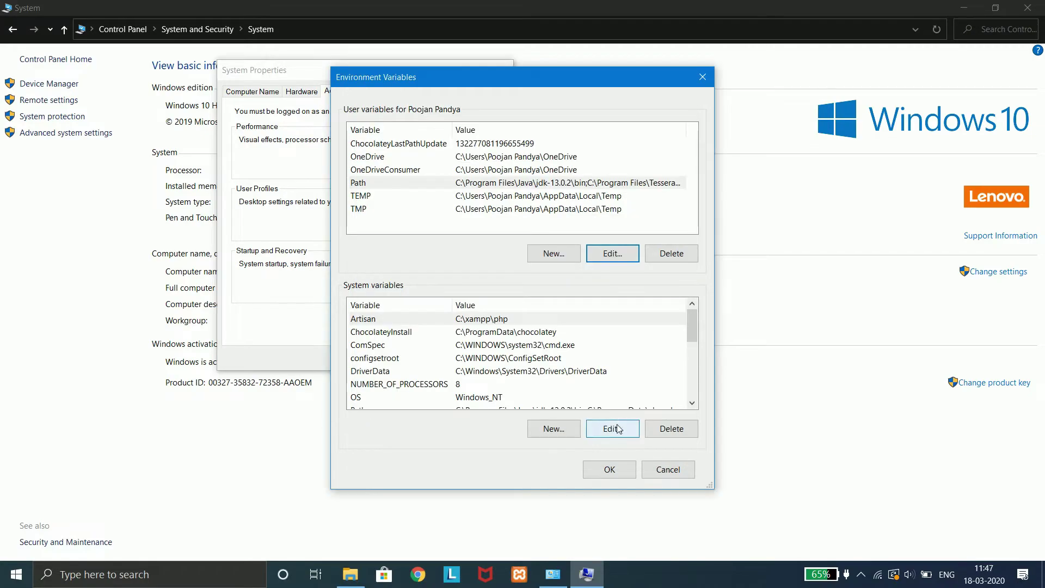
Start a new user variable named Java and browse for its value to C:\Program Files\Java\jdk-13.0.2\bin.
click(561, 253)
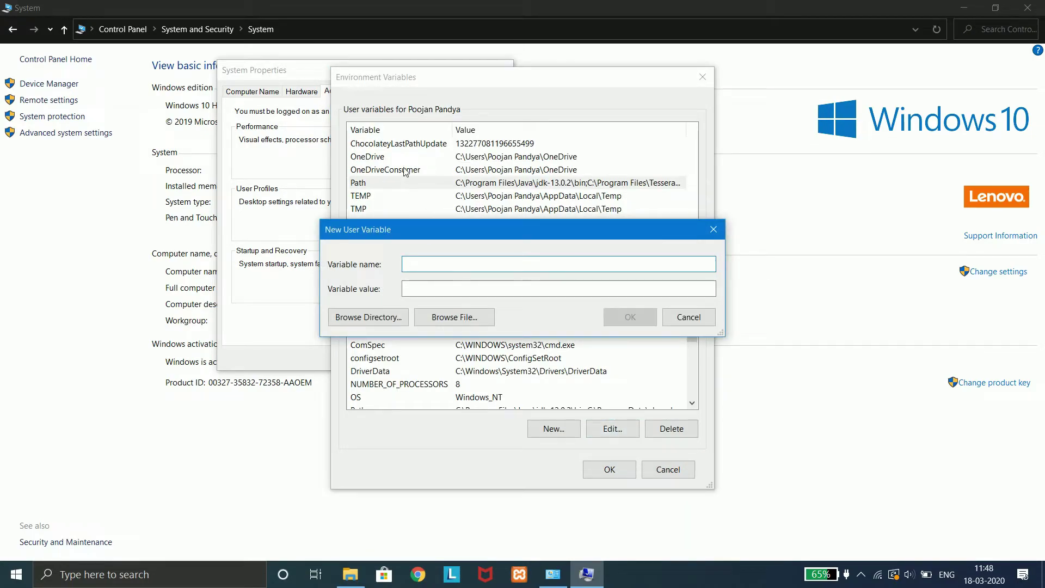
text(Java)
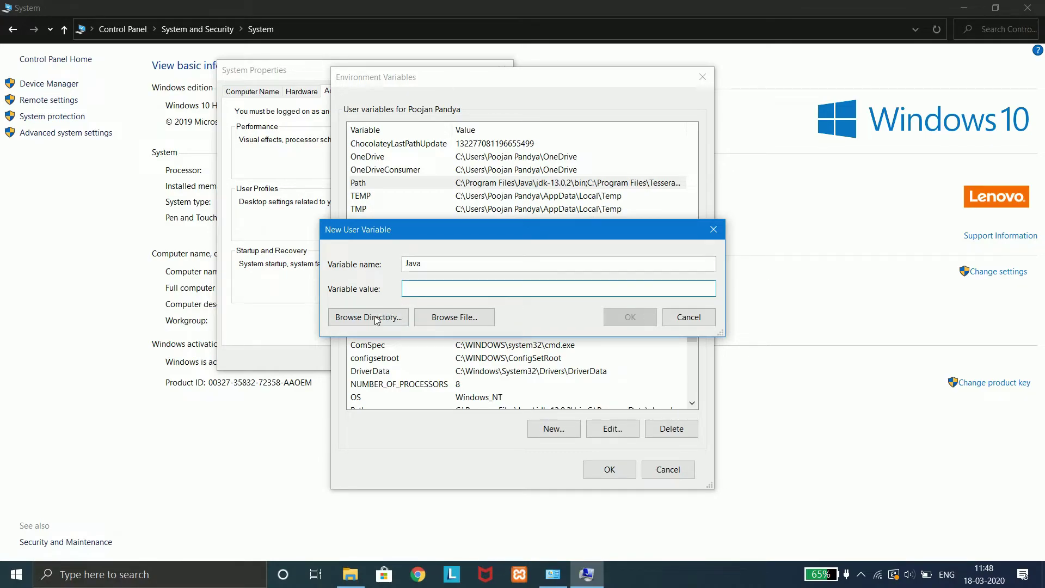
click(454, 318)
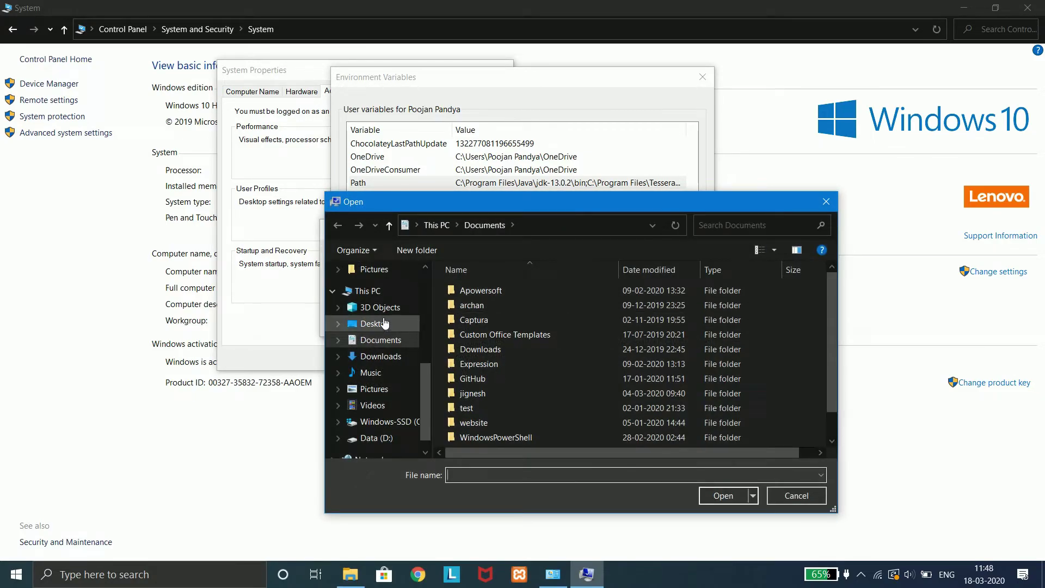
click(383, 422)
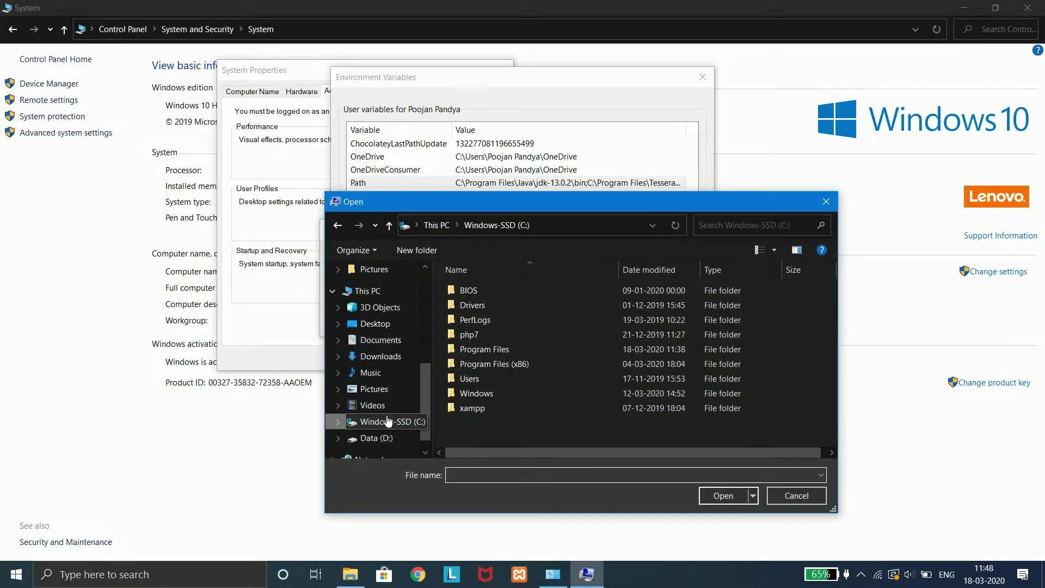
double_click(478, 351)
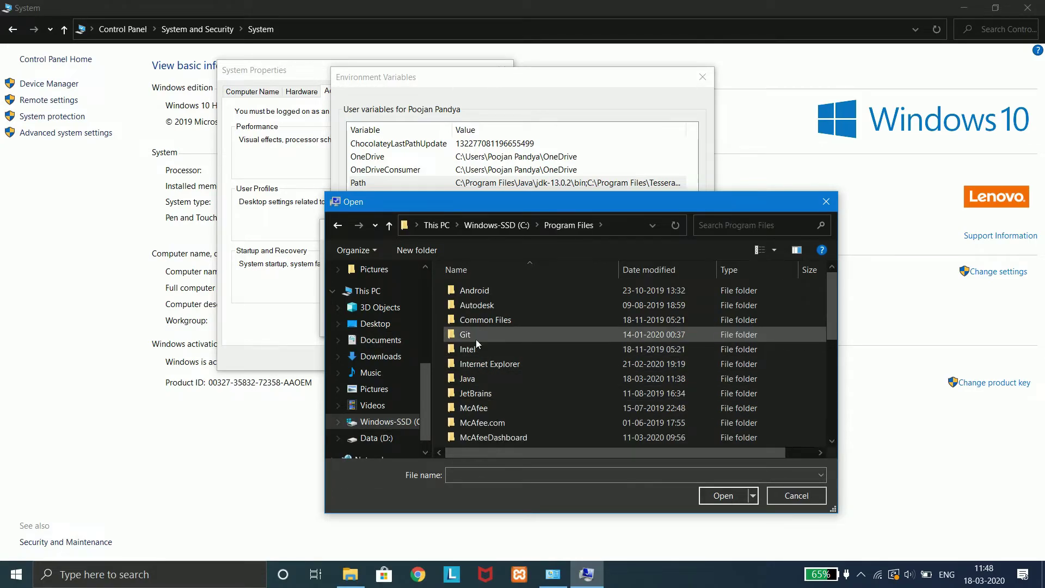
double_click(475, 379)
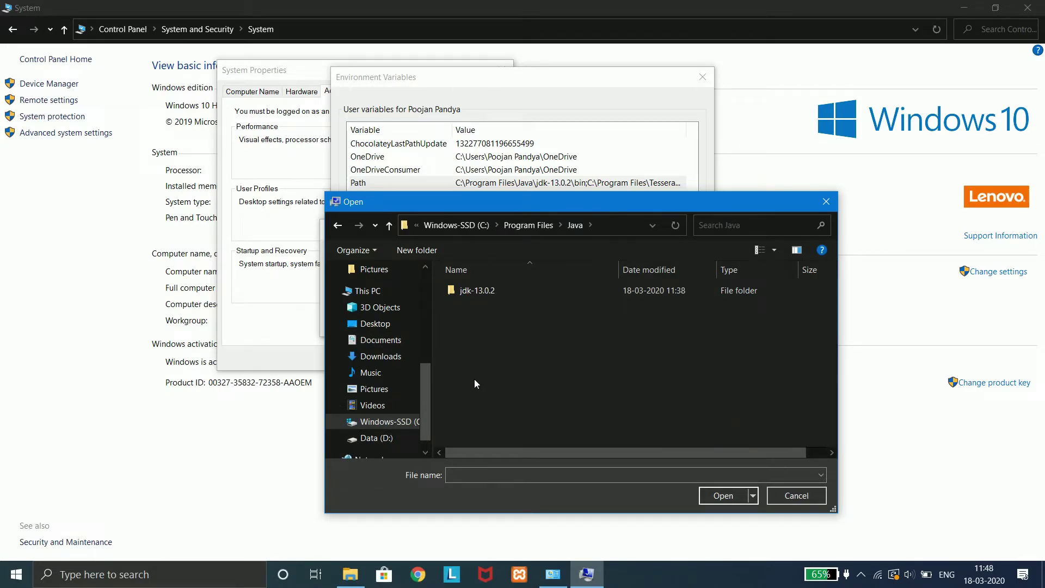
double_click(472, 294)
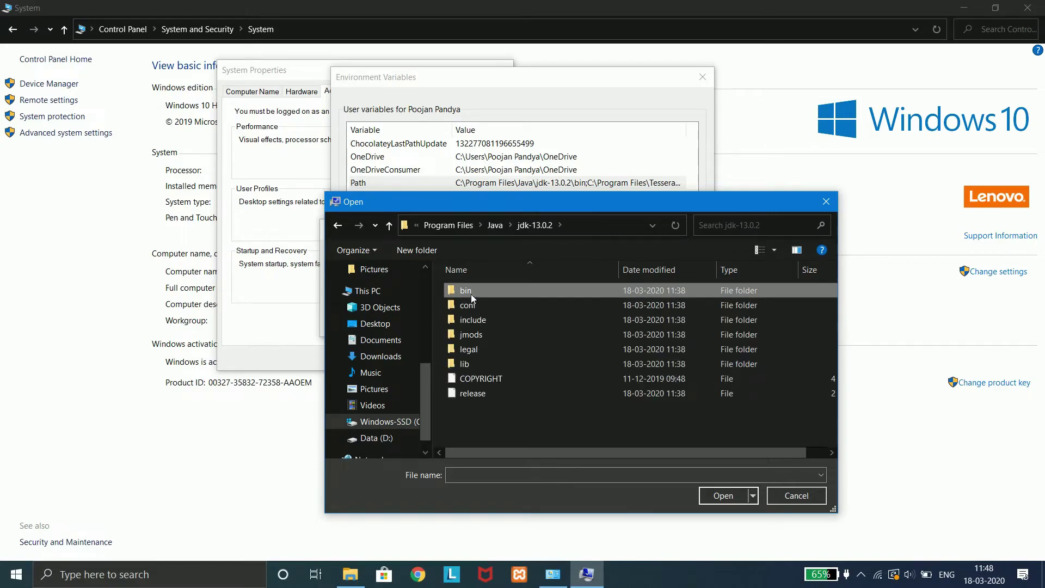
double_click(472, 291)
Copy the bin folder's path and save the Java user variable with the value C:\Program Files\Java\jdk-13.0.2\bin.
click(602, 225)
click(602, 226)
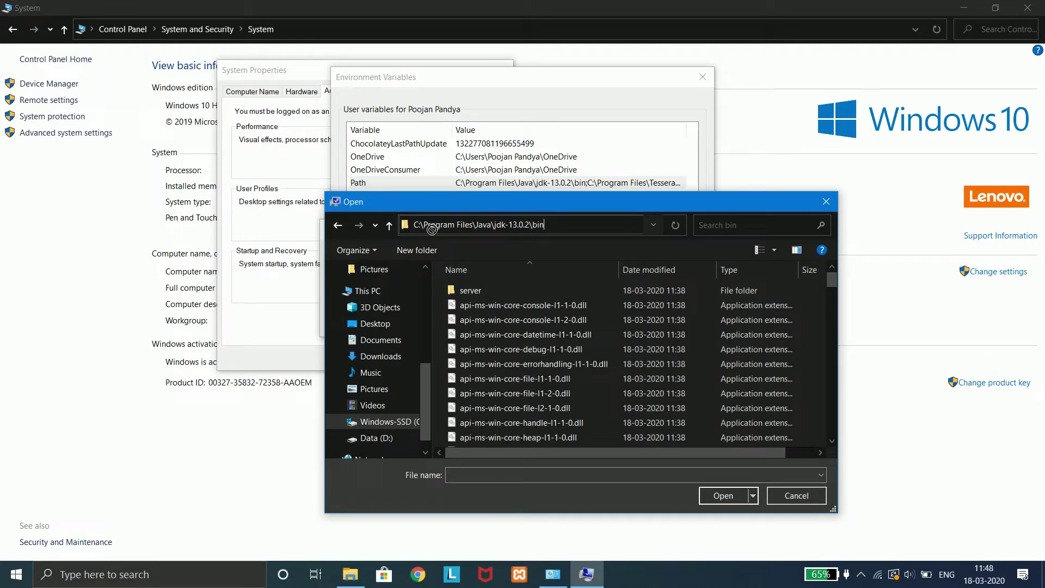
drag(569, 232, 414, 225)
key(ctrl+c)
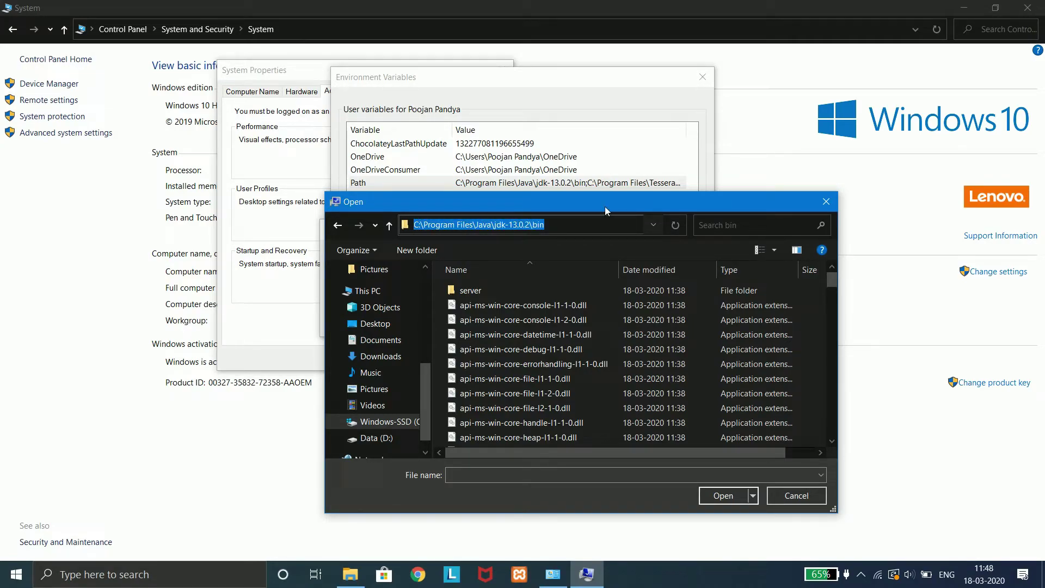
click(795, 495)
click(434, 290)
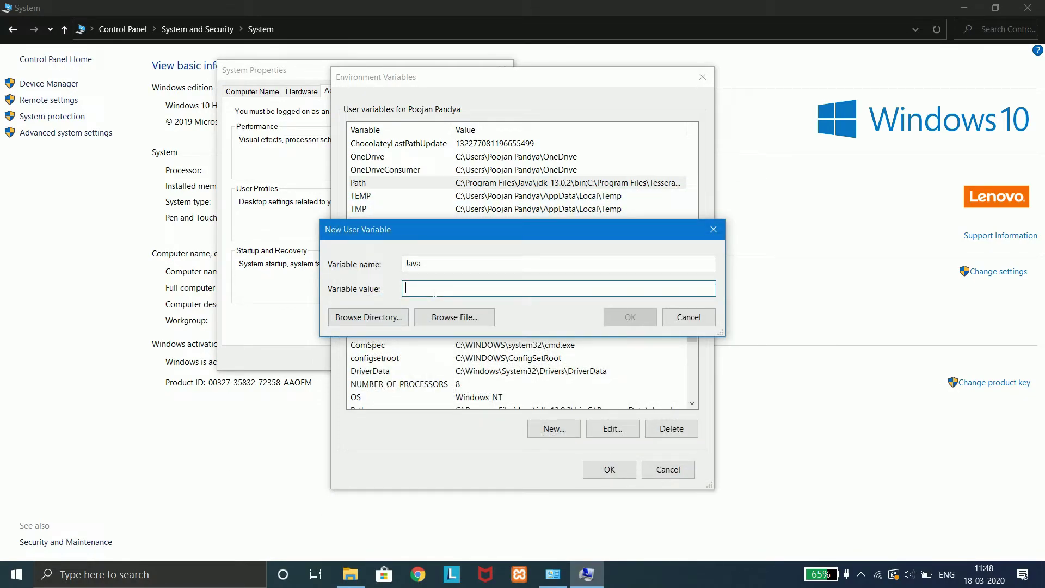
key(ctrl+v)
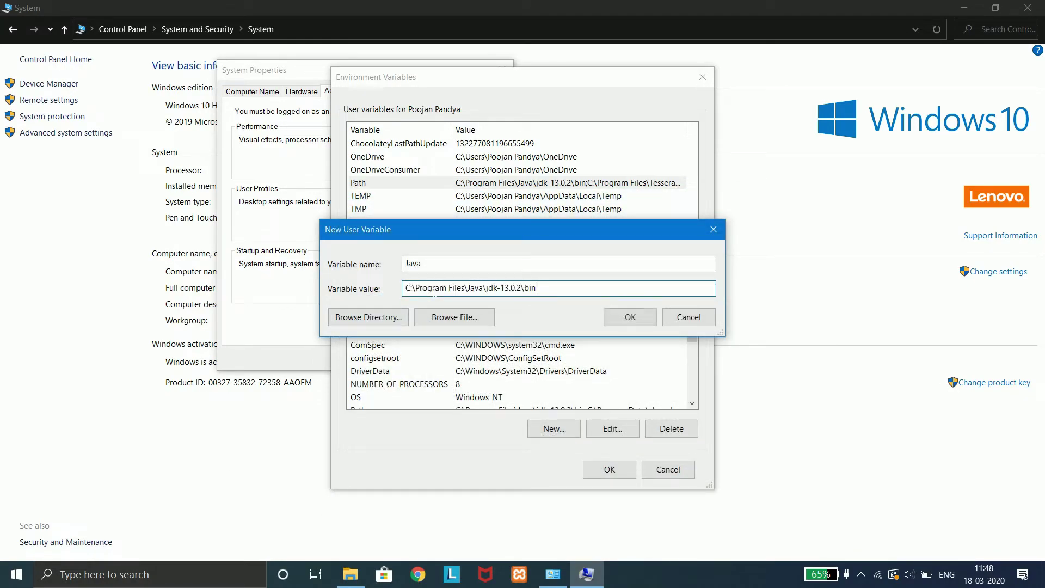
click(630, 318)
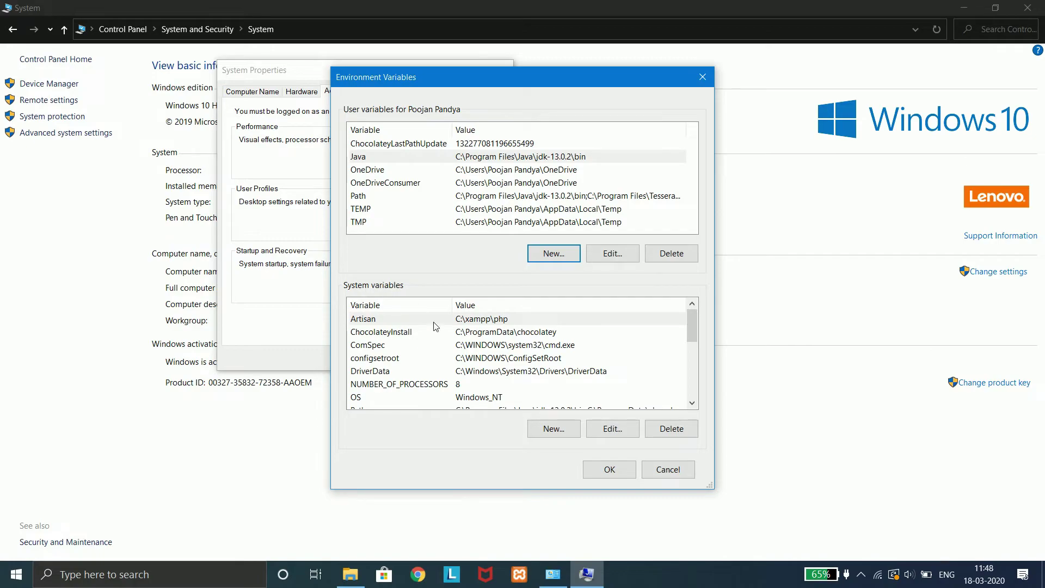
Create a system variable named Java with the value C:\Program Files\Java\jdk-13.0.2\bin and apply the environment variable changes.
click(553, 429)
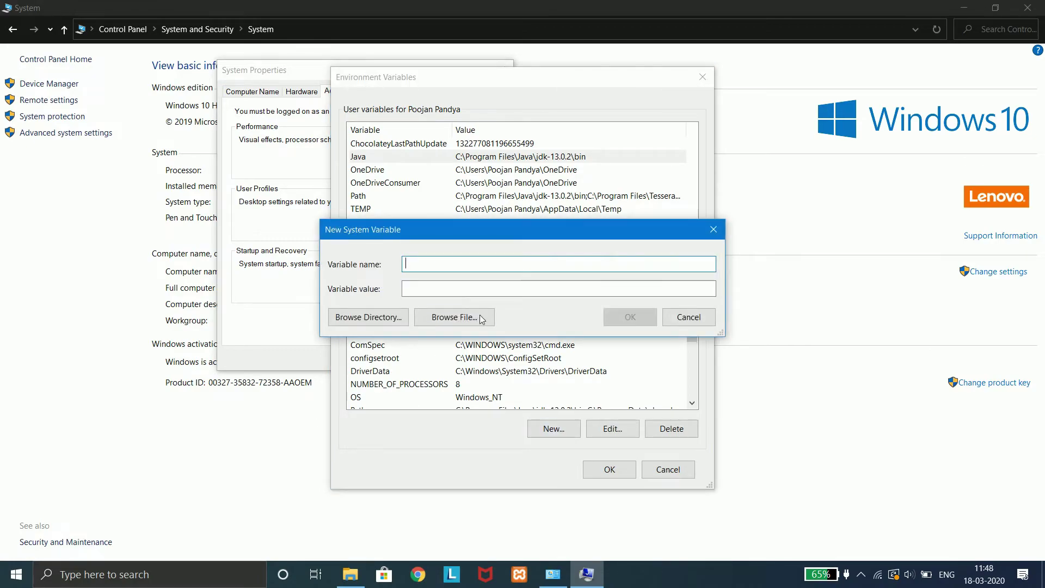
text(Java)
key(Tab)
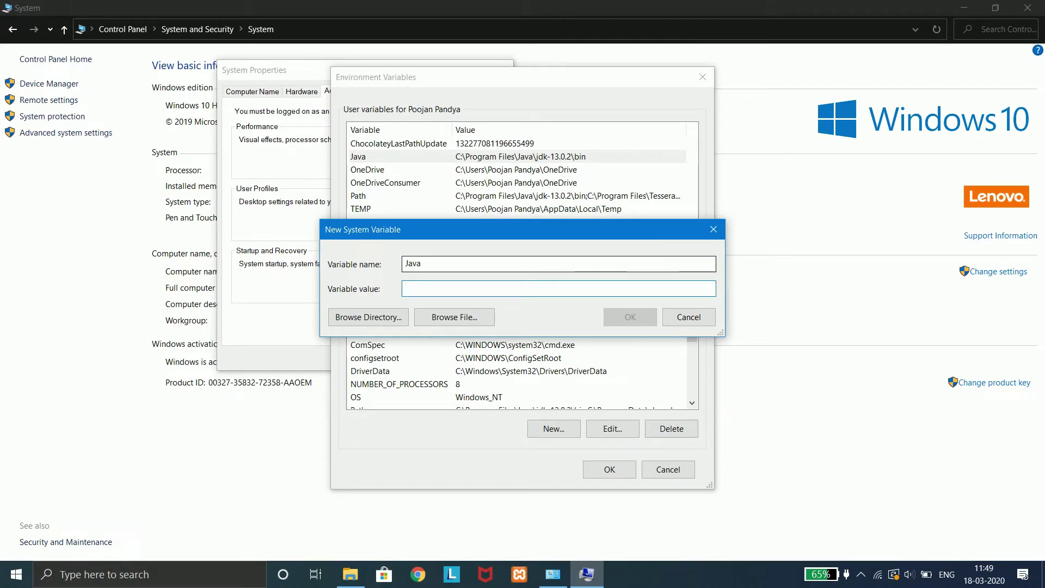
key(ctrl+v)
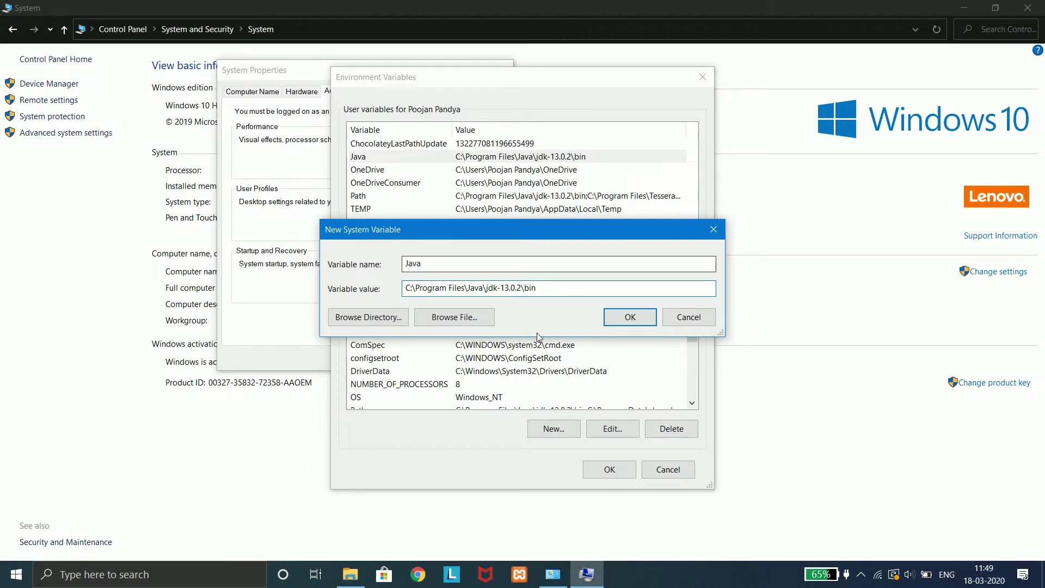
click(630, 317)
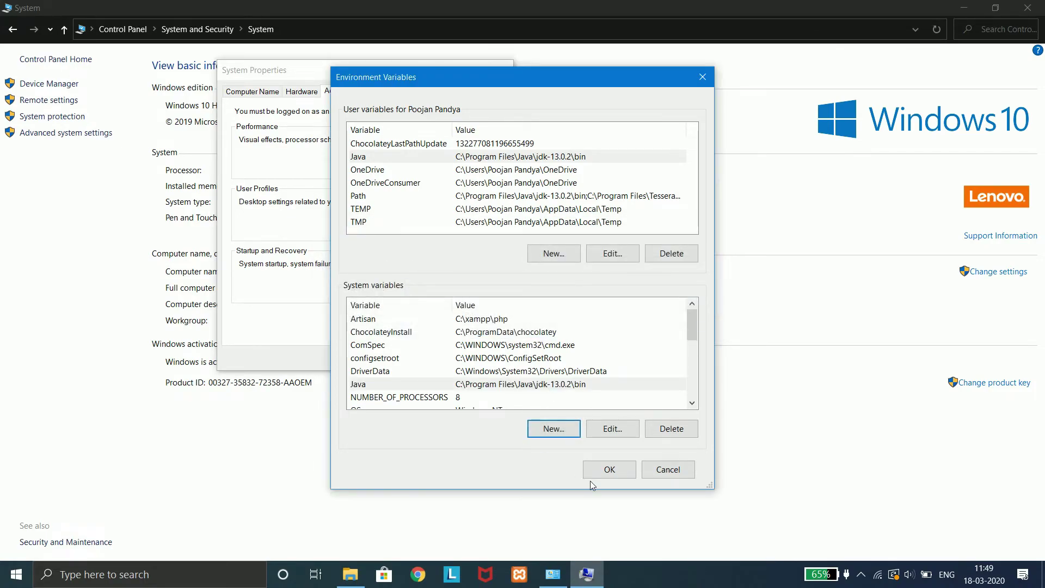
click(607, 469)
key(Return)
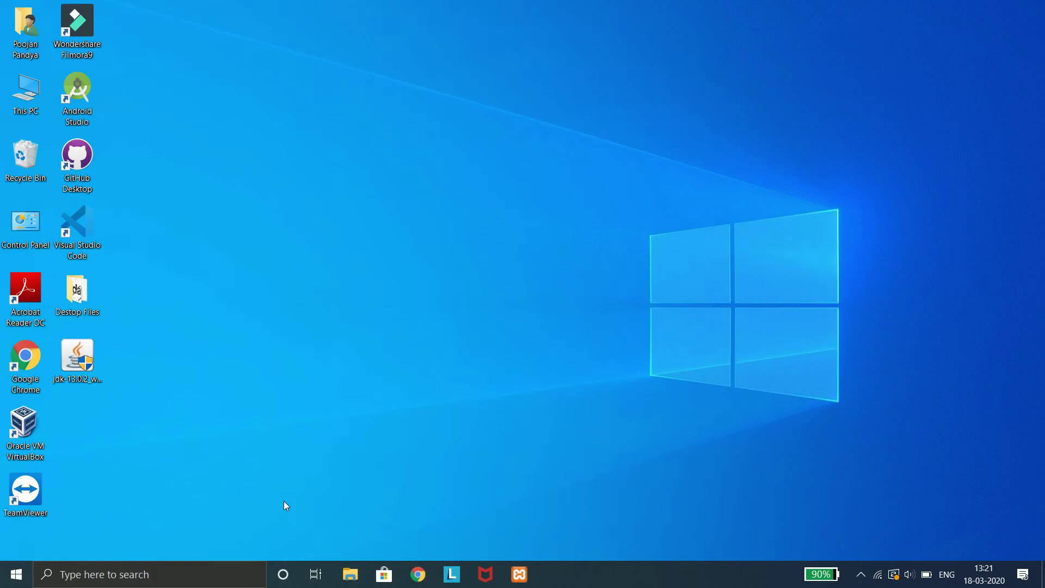
Switch to a maximized Command Prompt window and enlarge its text.
key(super)
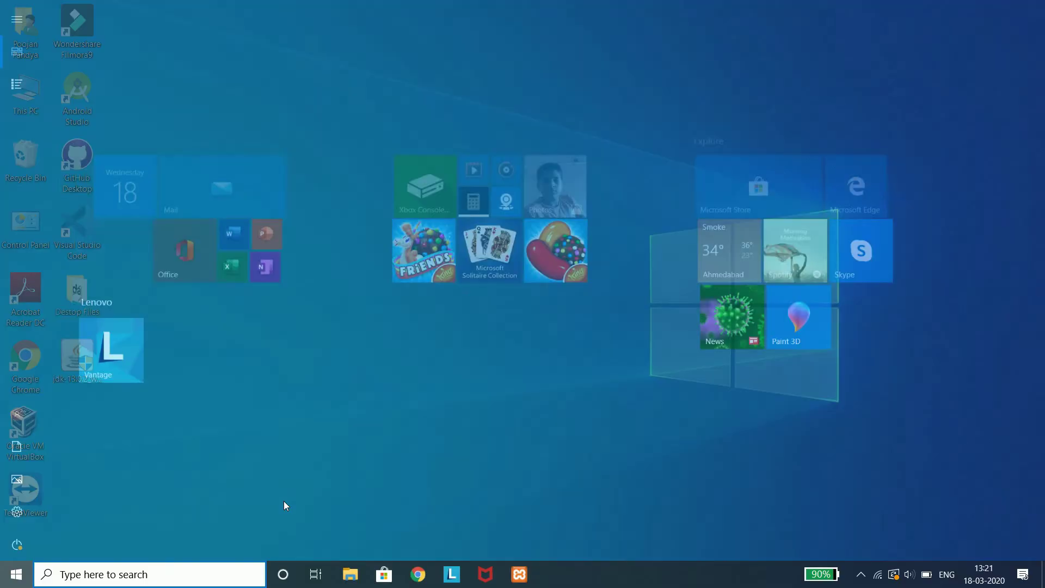
text(cmd)
key(Return)
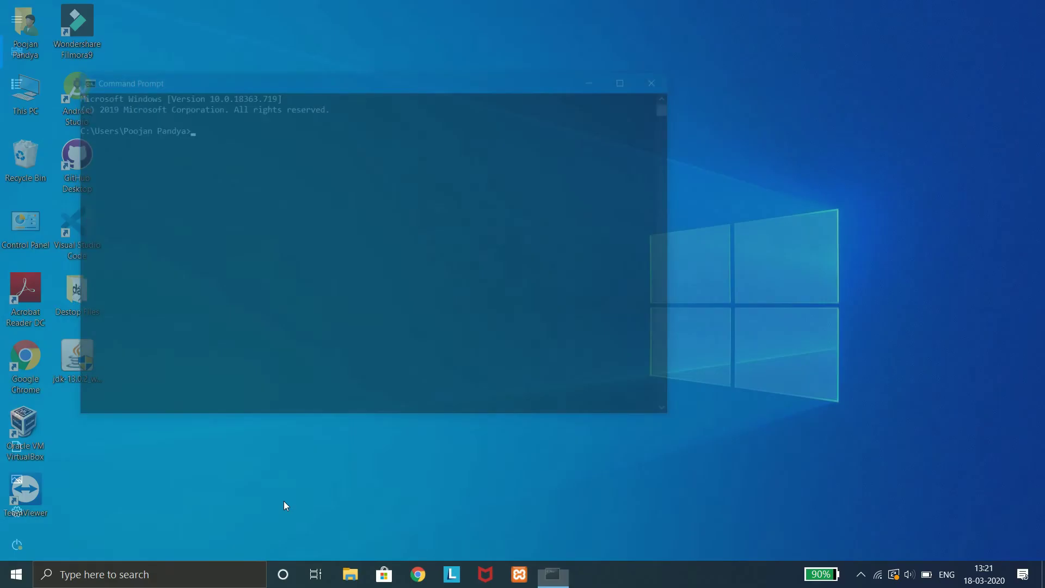
click(626, 80)
scroll(499, 136, up, 4)
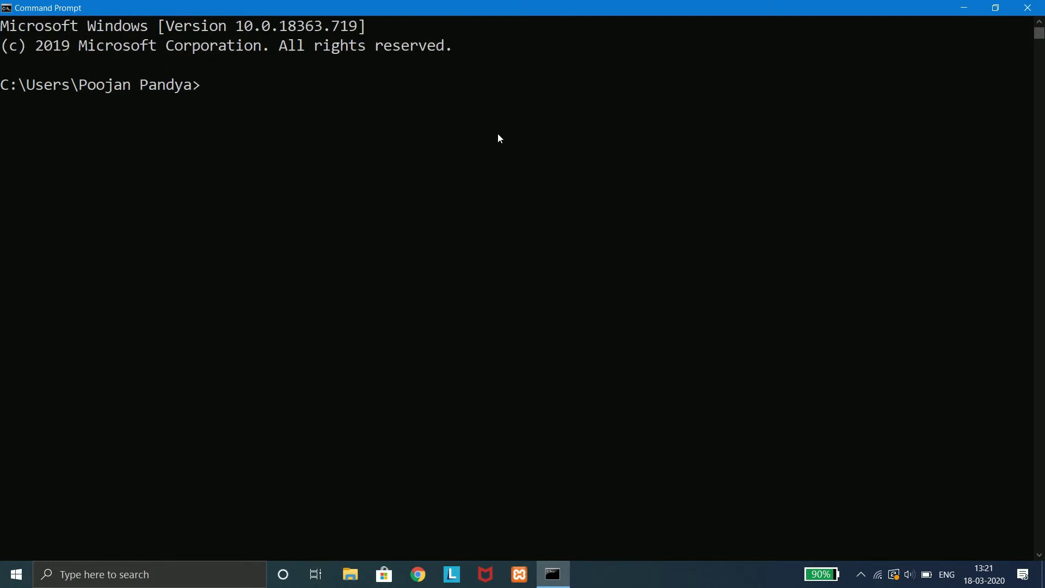
Run java -version to check the Java installation, highlight the version in the output and clear the highlight.
text(java)
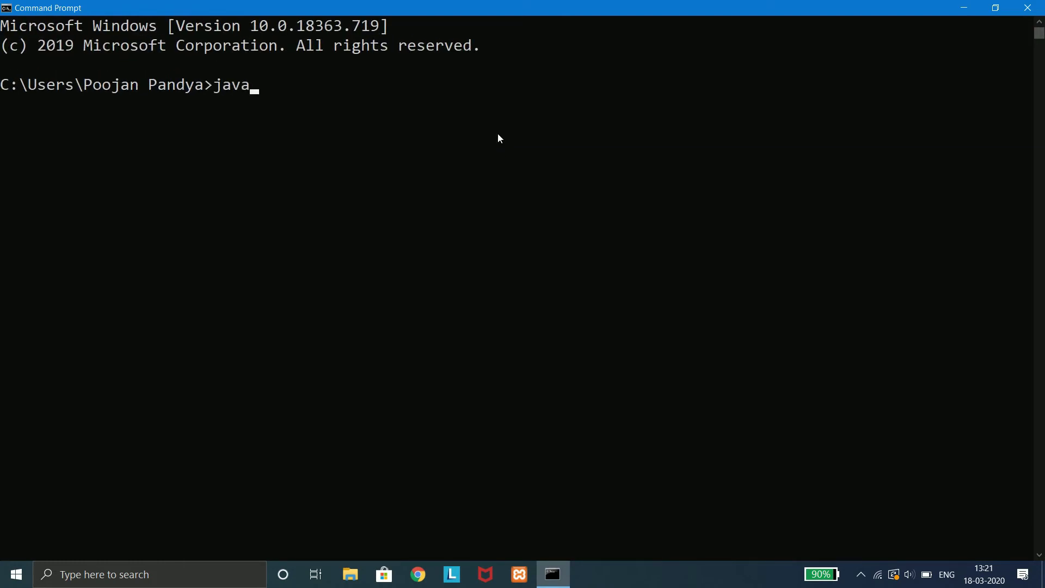
text( -versop)
key(BackSpace)
key(BackSpace)
text(ion)
key(Return)
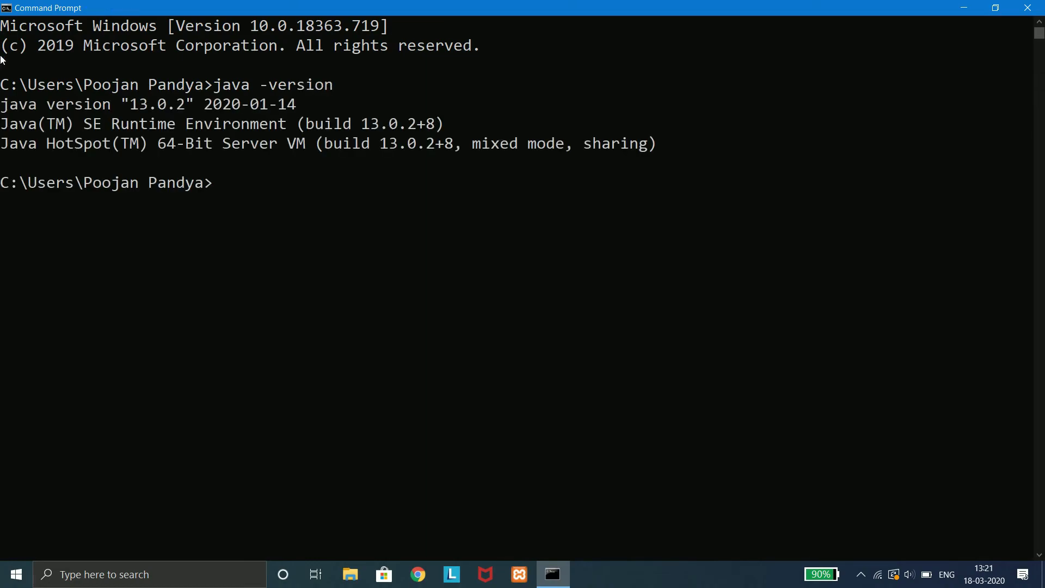
drag(2, 104, 198, 104)
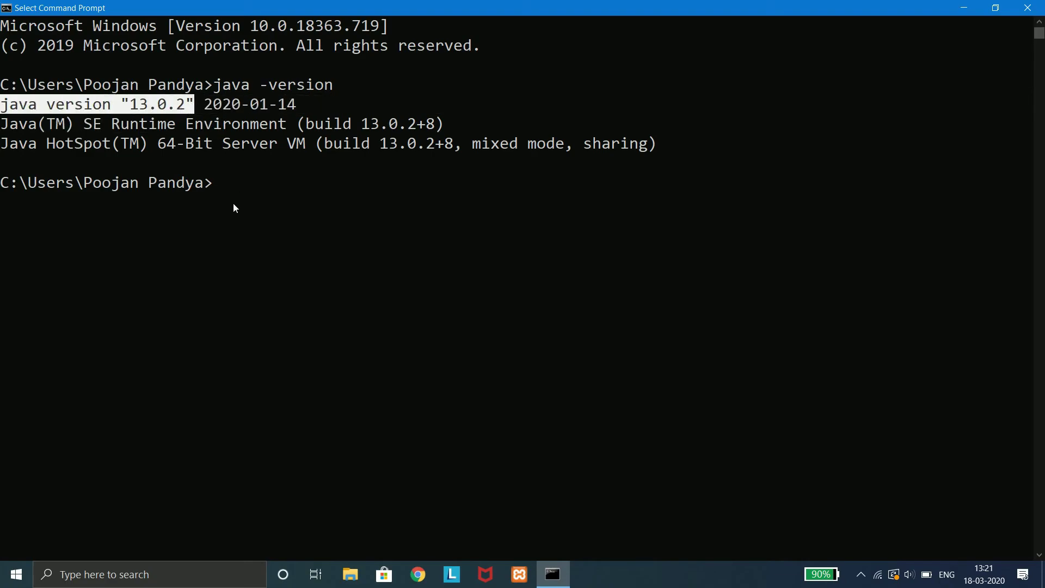
right_click(248, 215)
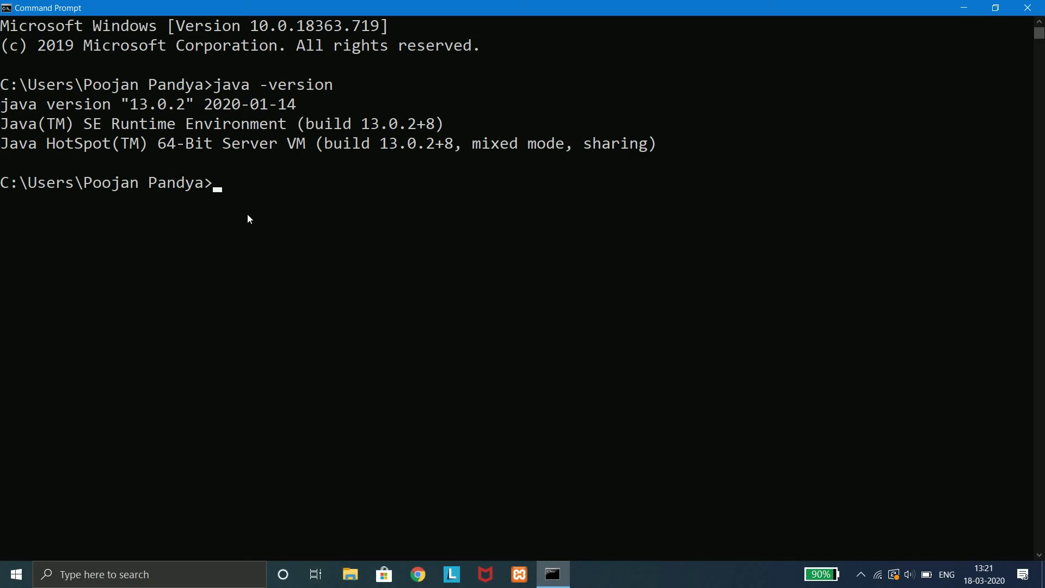